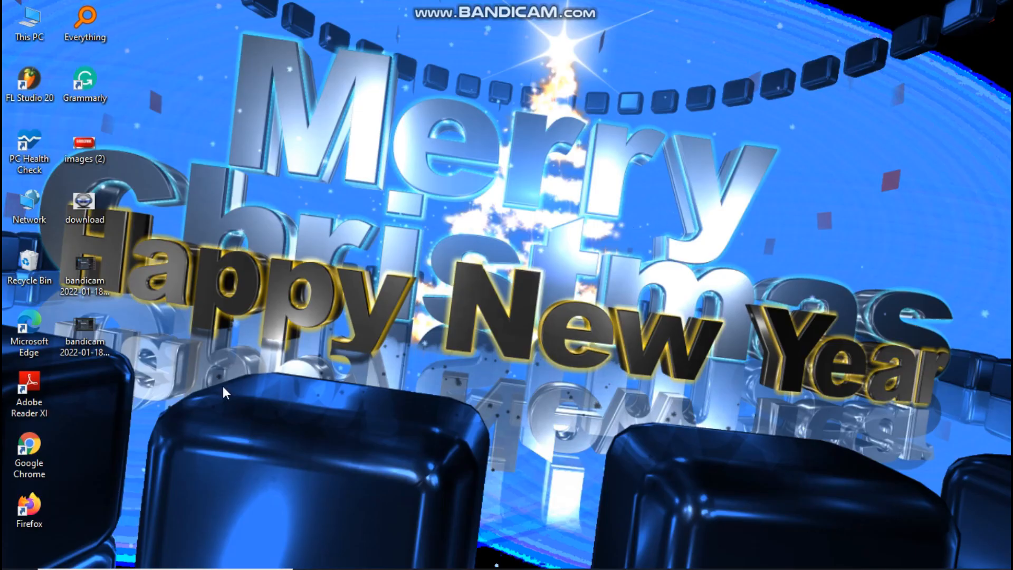
- Search the computer for VirtualDJ 2021 and launch it
mouse_move(53, 553)
click(20, 554)
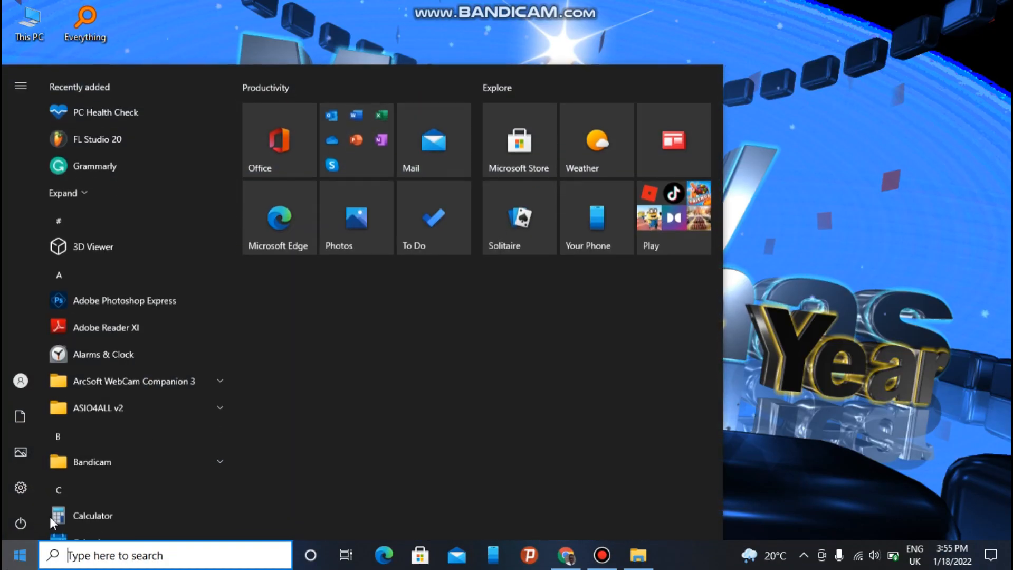
text(virt)
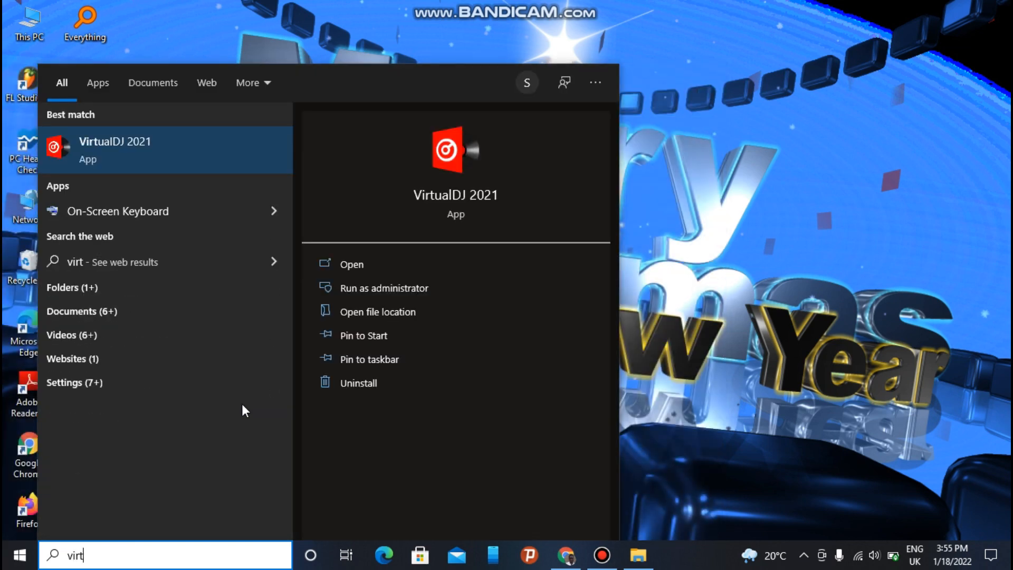
key(Return)
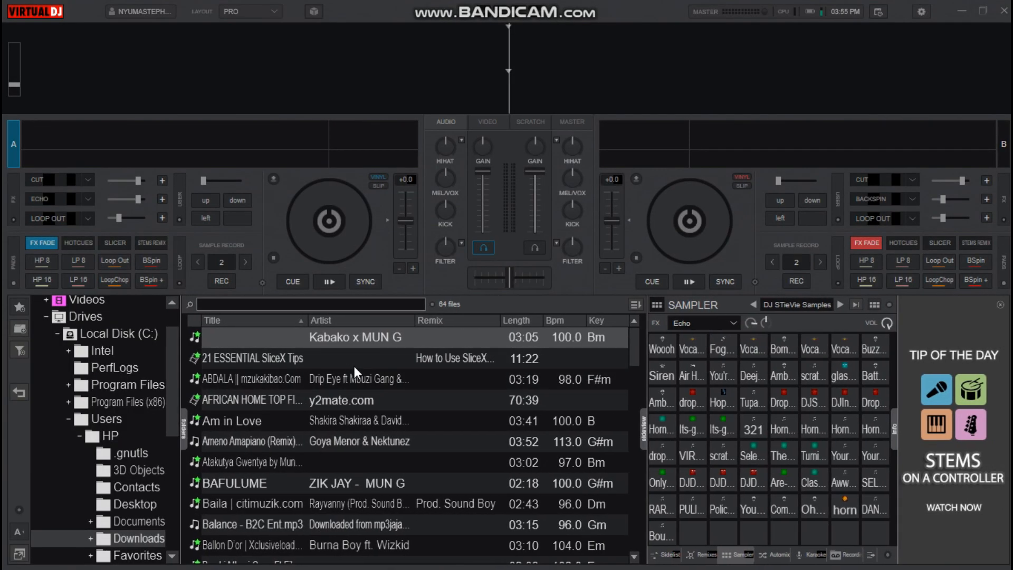
- Look up the scratch actions assigned to the U, J and M keys in the keyboard mapping, then close the settings
click(921, 11)
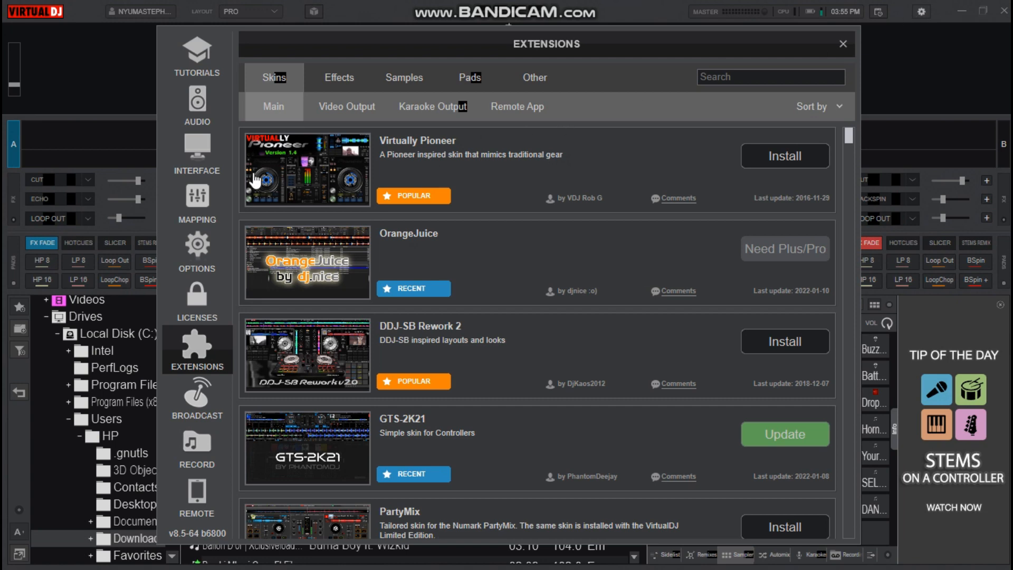
click(197, 201)
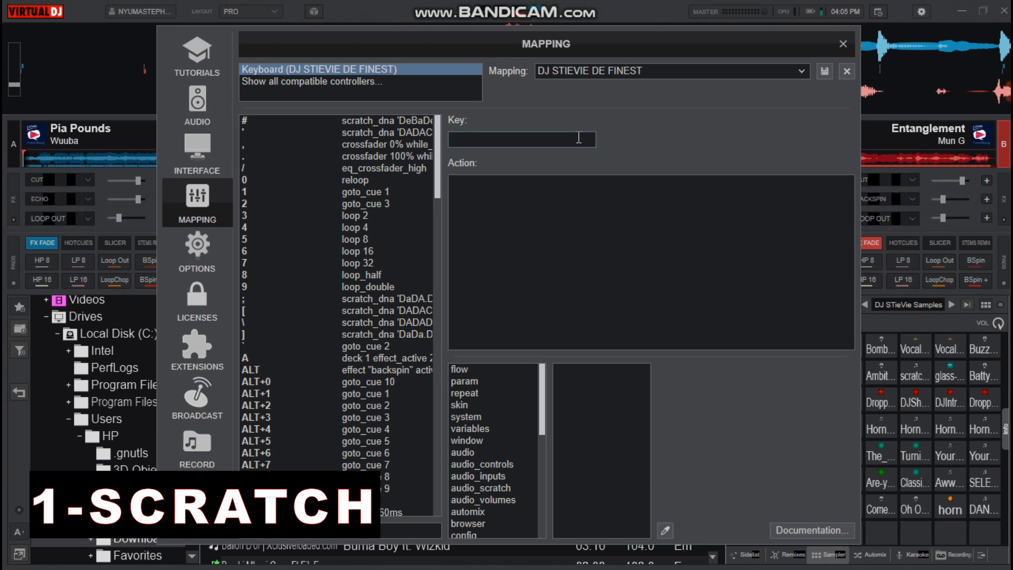
key(u)
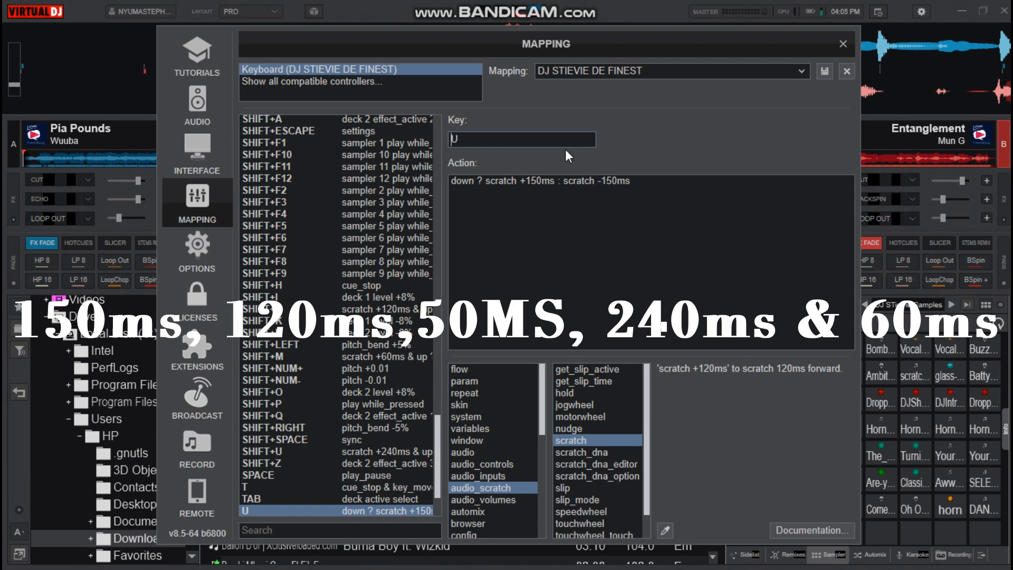
key(j)
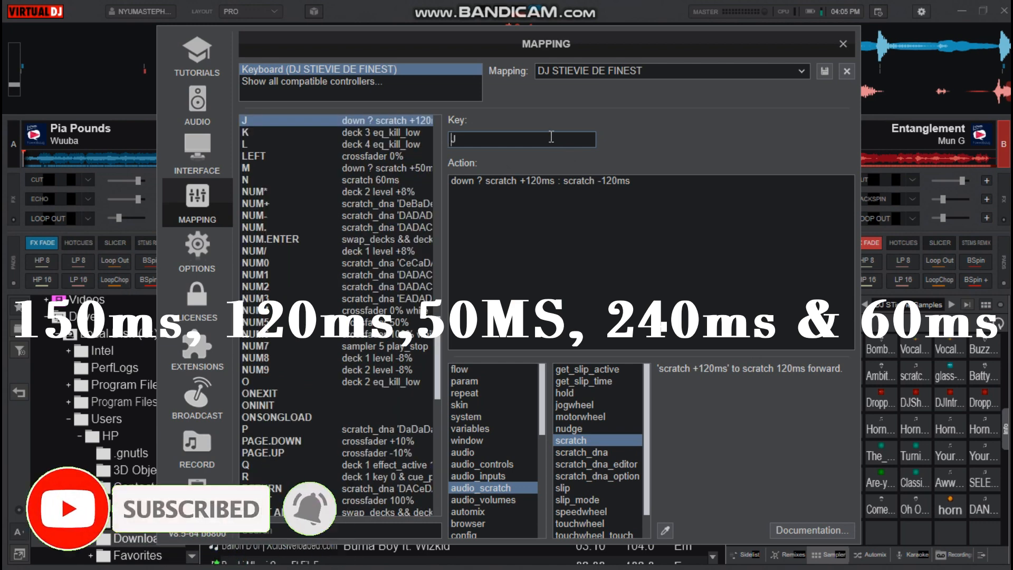
key(m)
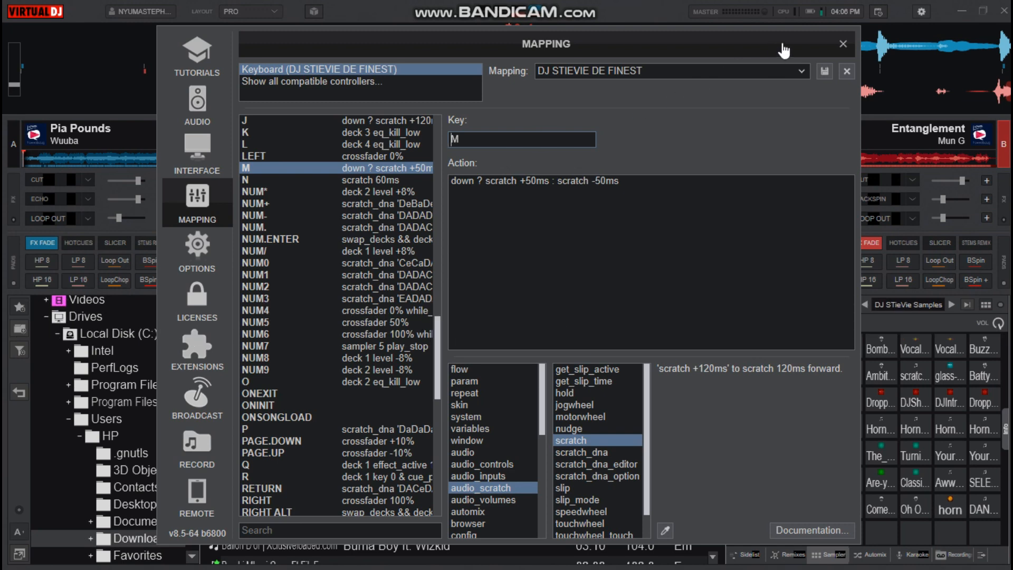
click(842, 43)
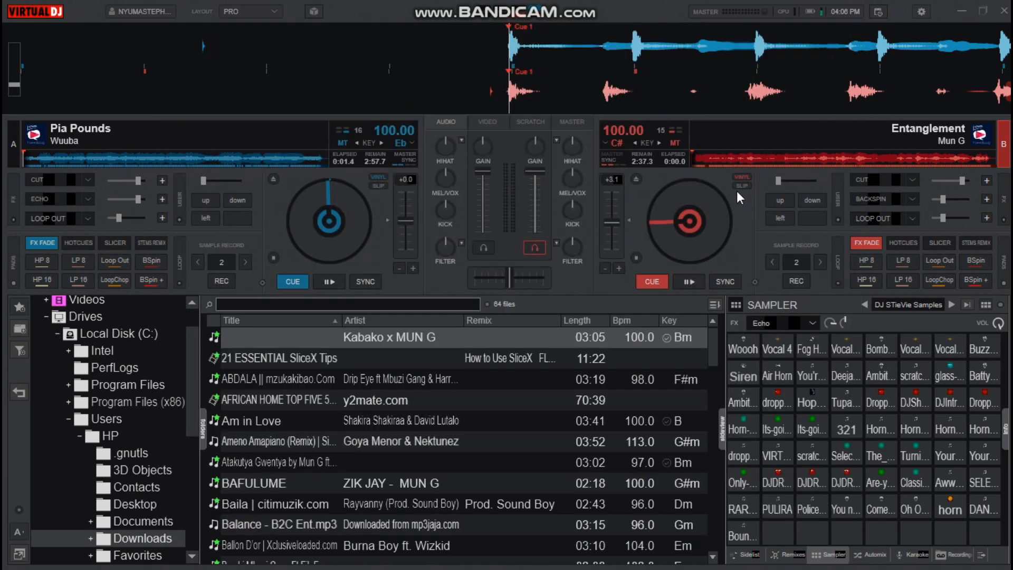
- Play the track on deck A, scratch it repeatedly with the mapped keys, and return it to its cue point
key(space)
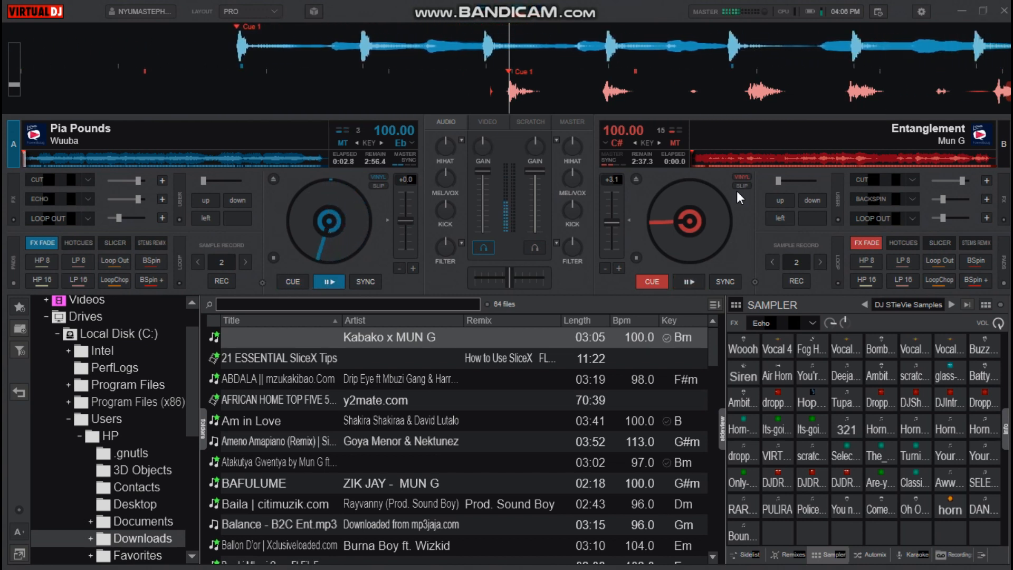
key(c)
key(c)
key(c)
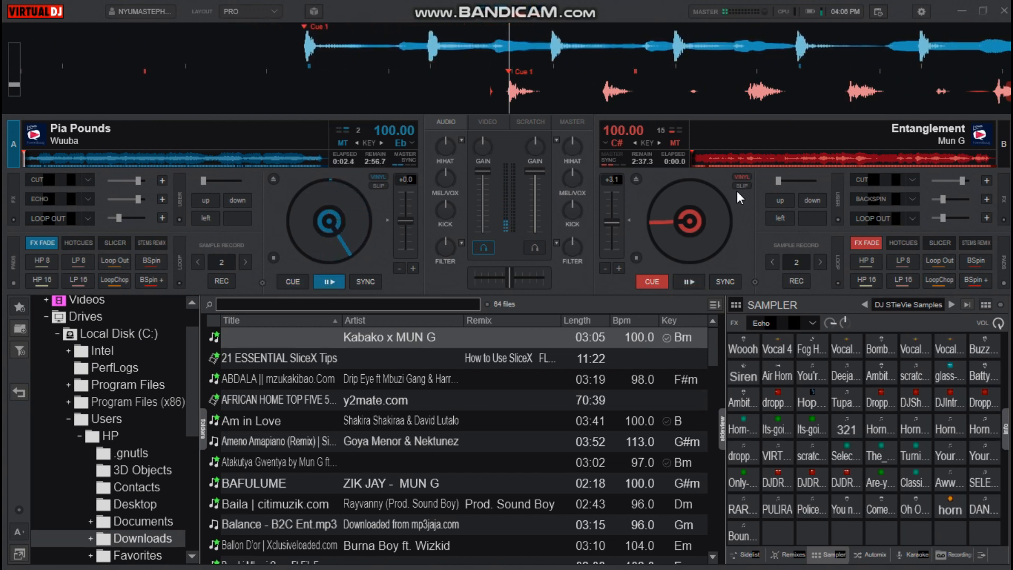
key(c)
key(space)
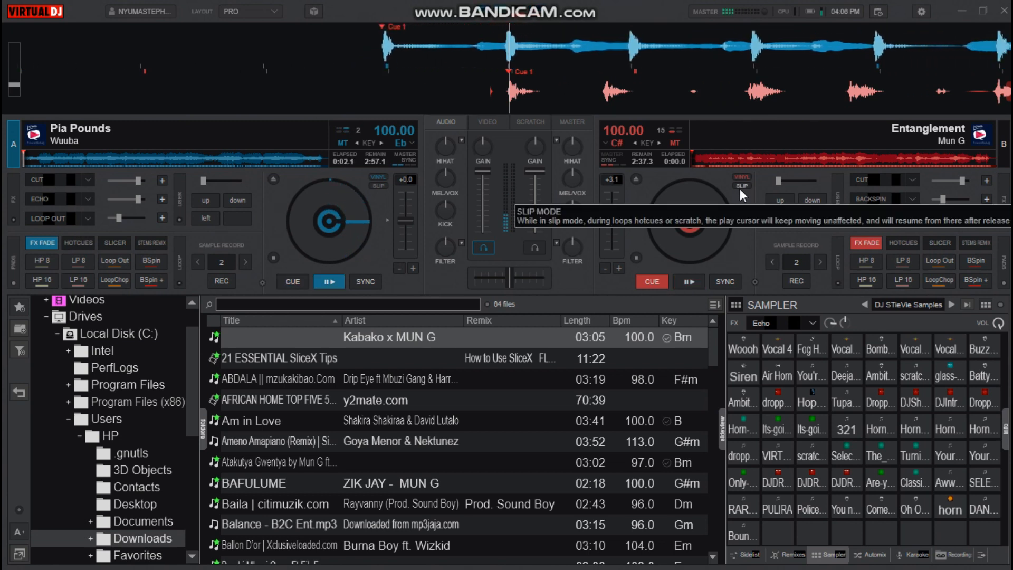
key(c)
key(space)
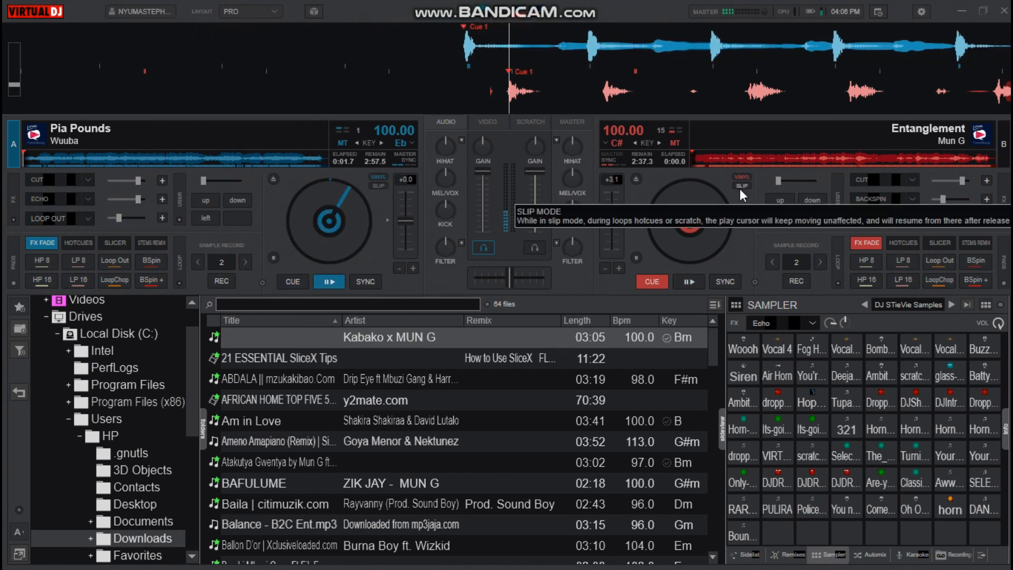
key(c)
key(c)
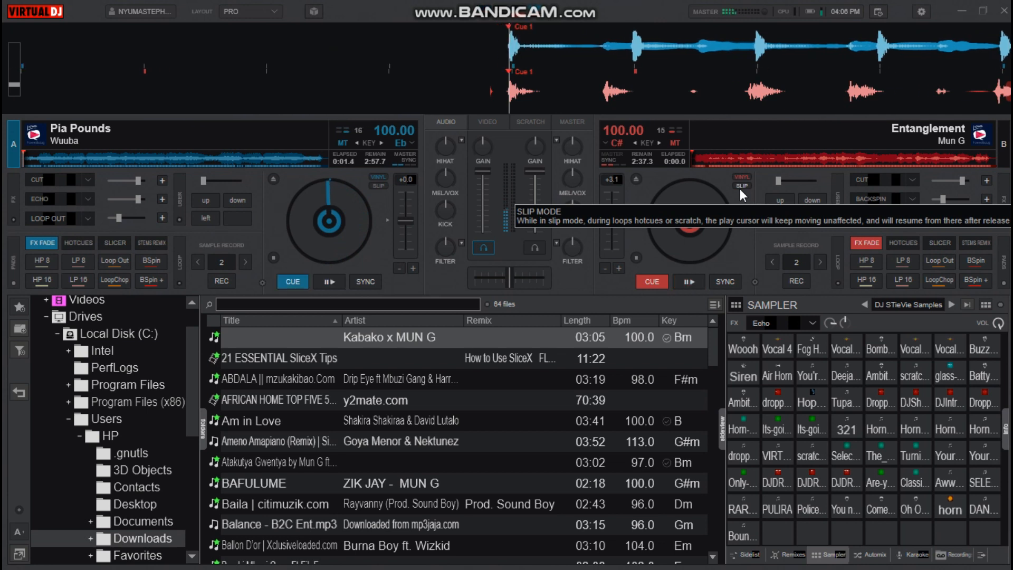
key(space)
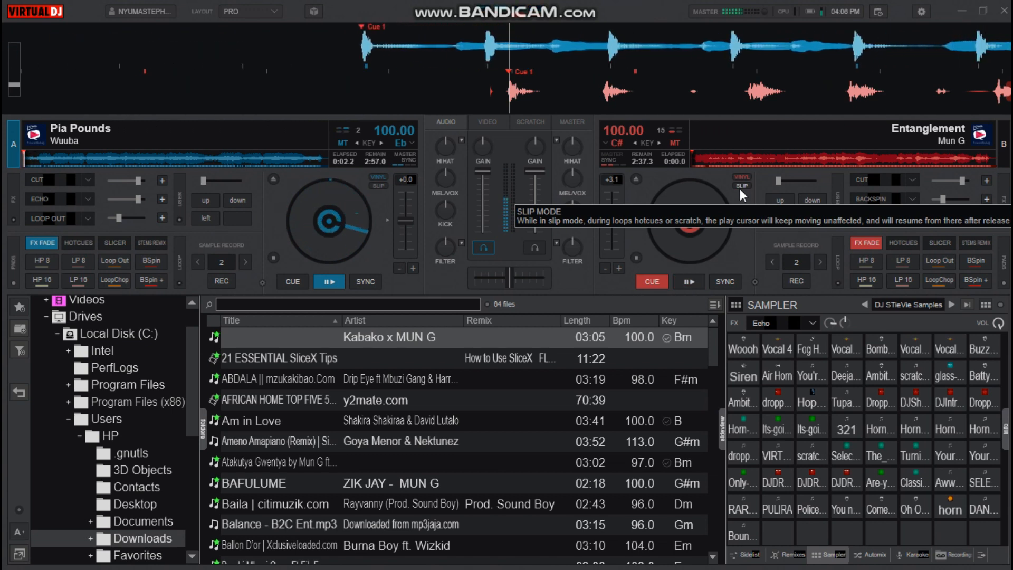
key(c)
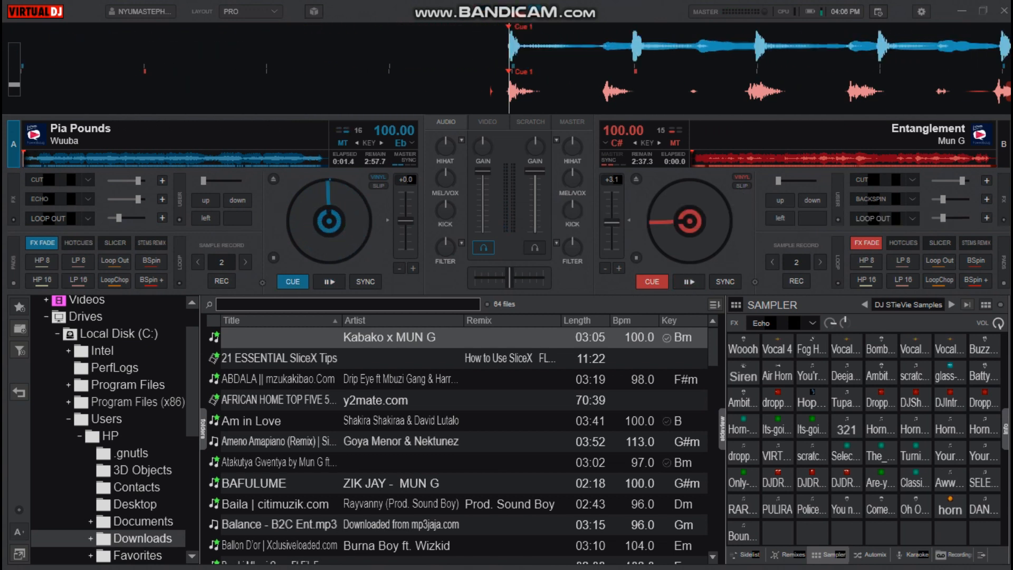
- Look up the crossfader actions assigned to the comma and period keys in the keyboard mapping, then close the settings
click(924, 13)
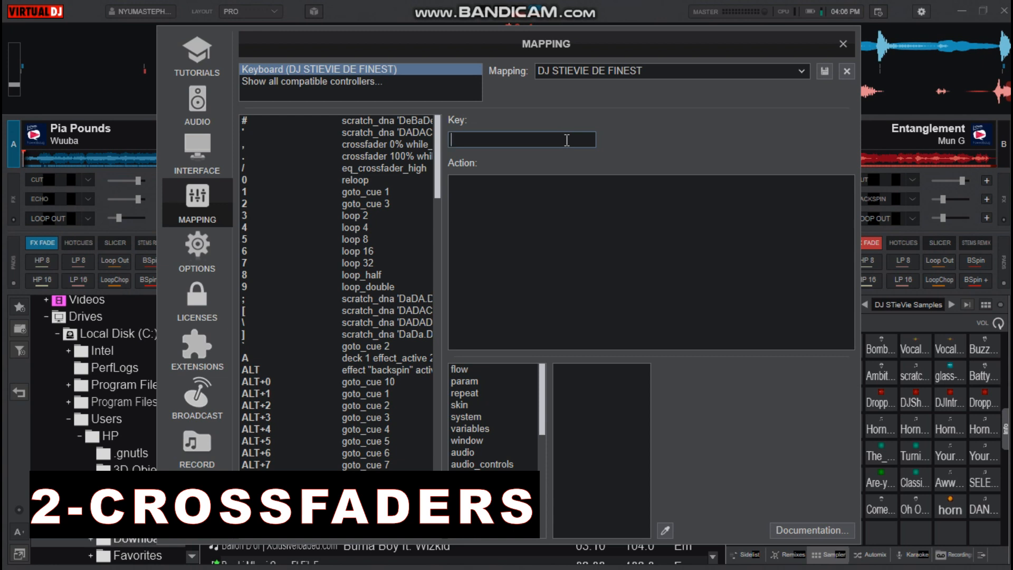
key(comma)
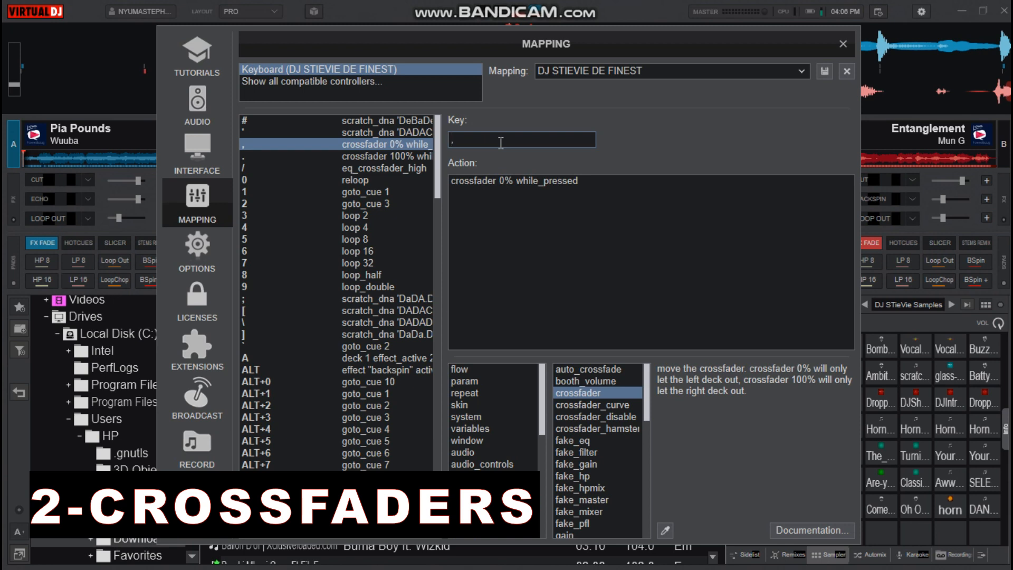
key(period)
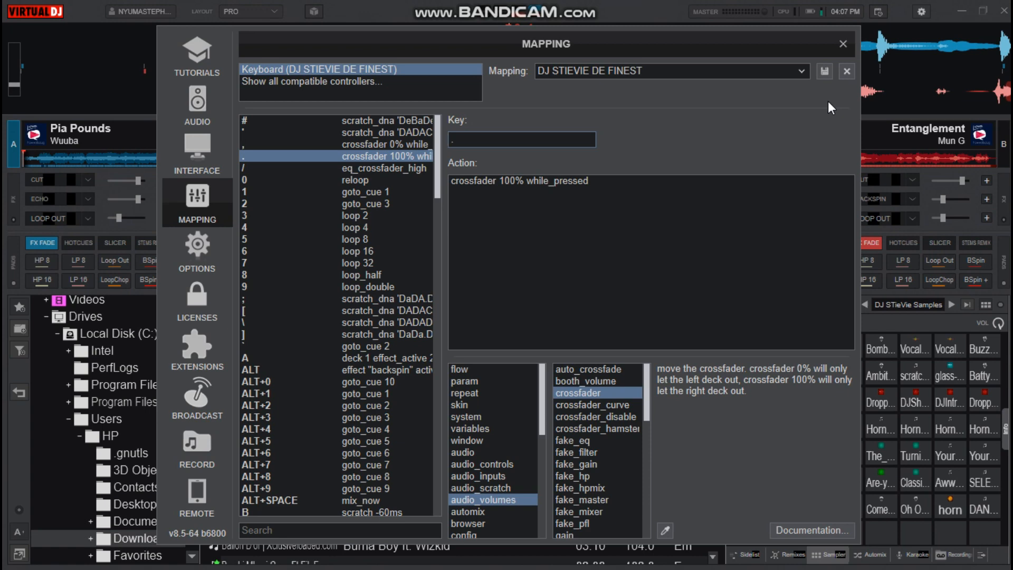
click(843, 44)
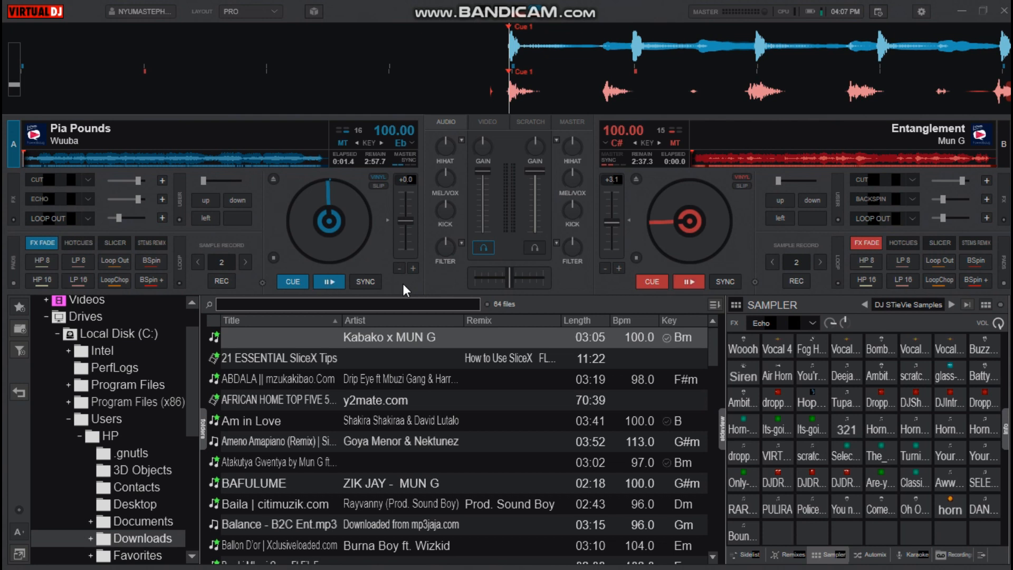
- Play deck A while switching the crossfader to the deck B side and back twice, then pause playback
key(space)
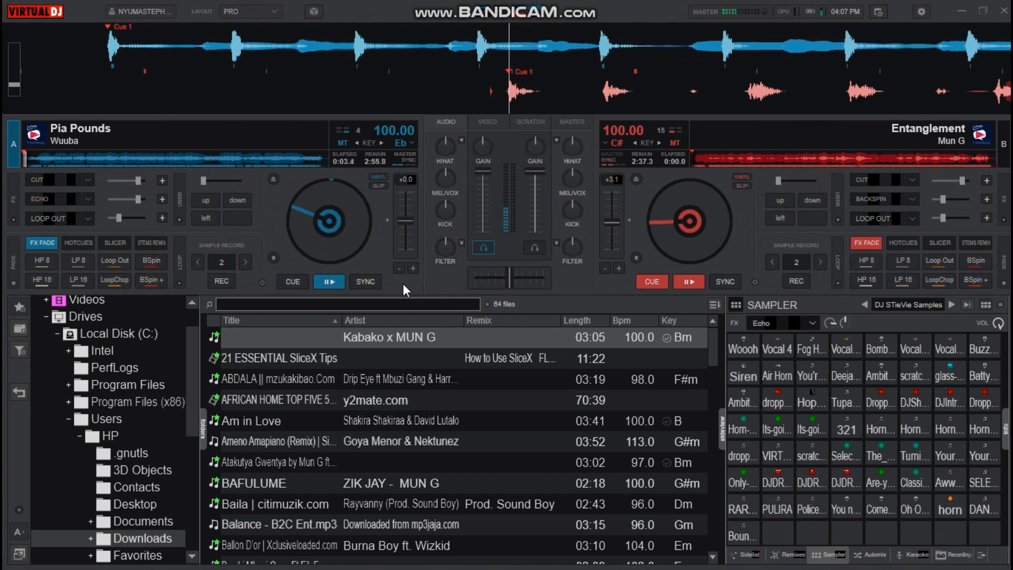
key(Right)
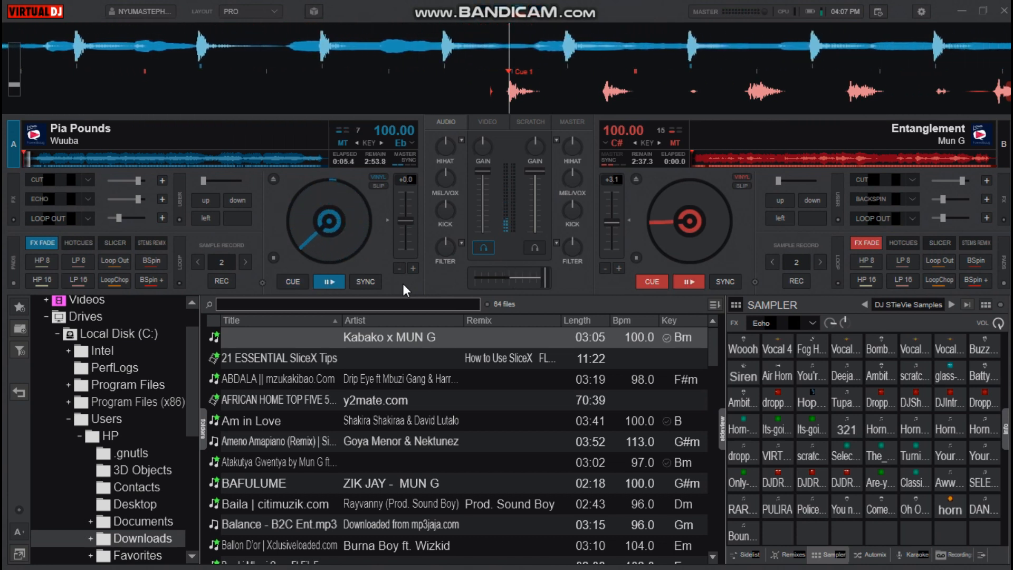
key(Left)
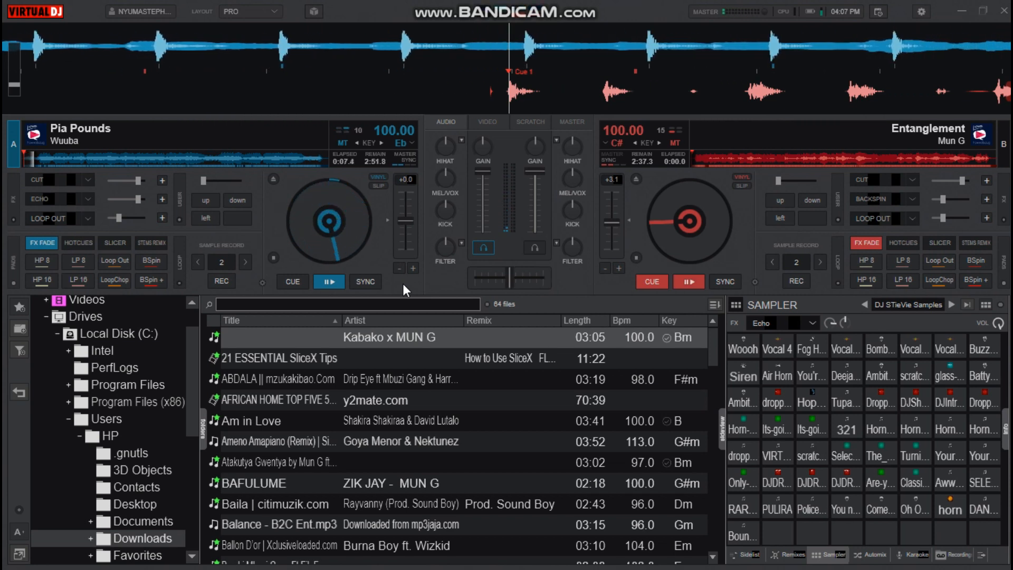
key(Right)
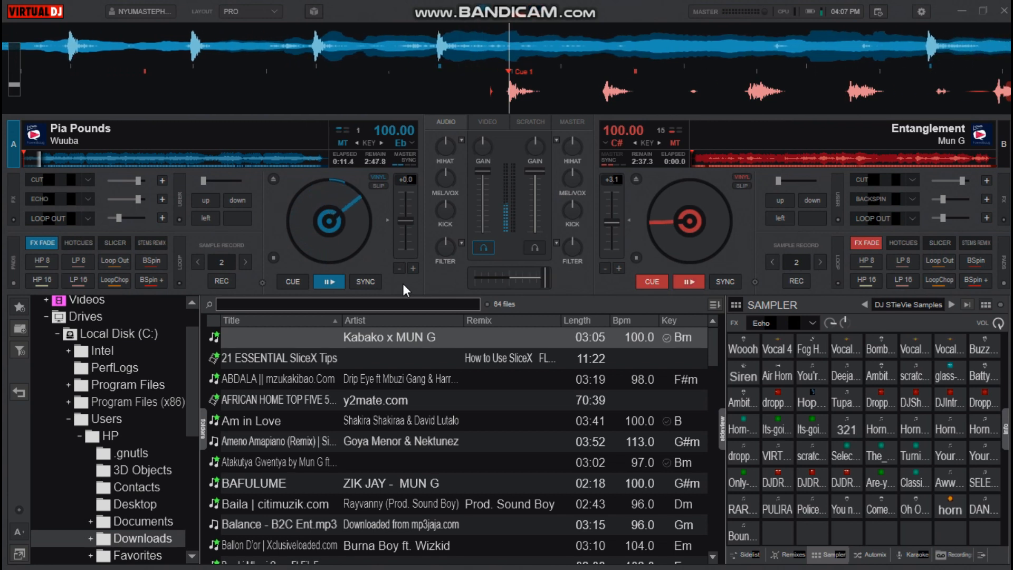
key(Left)
key(space)
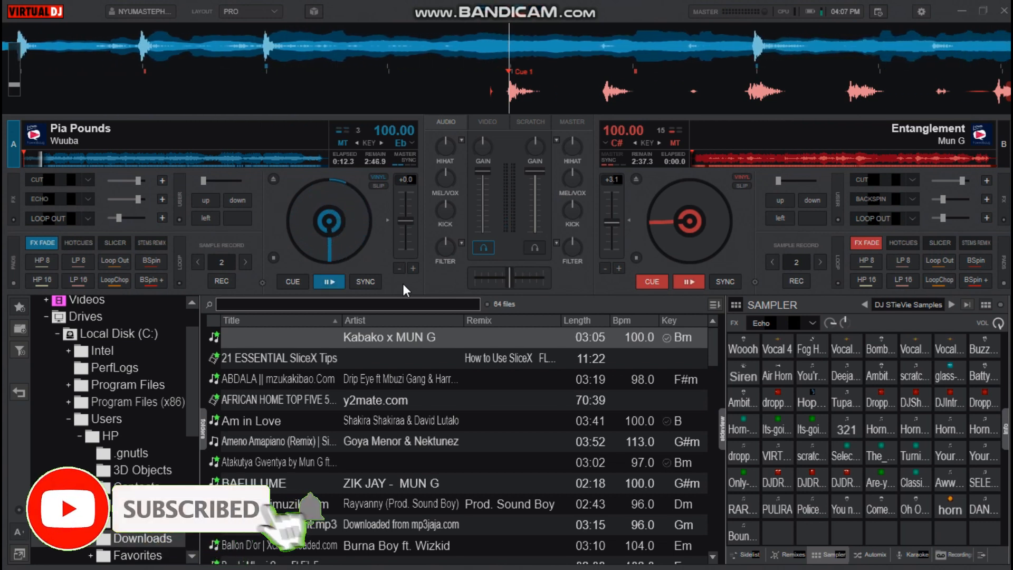
- Look up the RIGHT ALT key's mapping and highlight the swap_decks and "deck all eq_low 50%" parts of its action
click(921, 11)
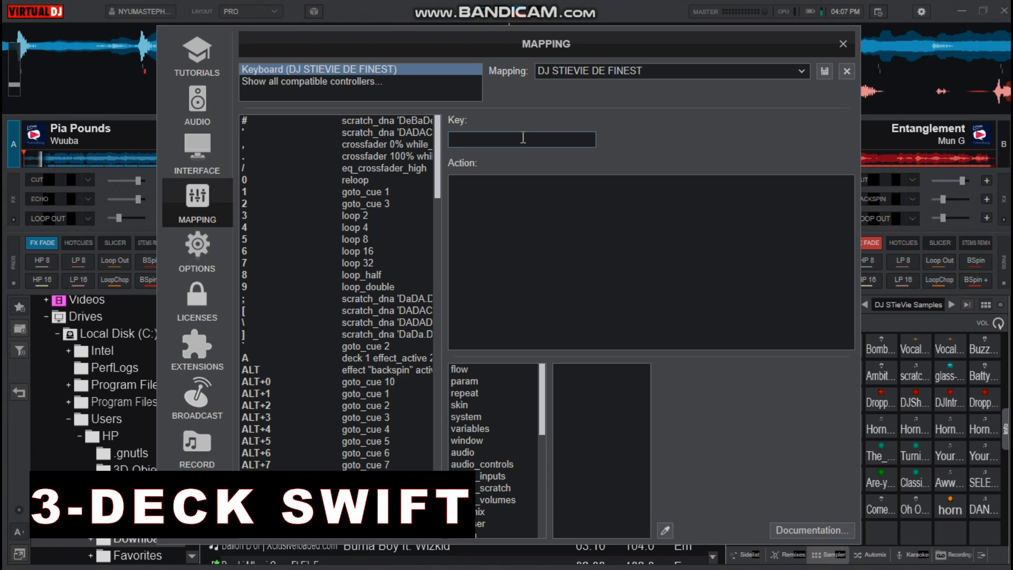
key(Alt_R)
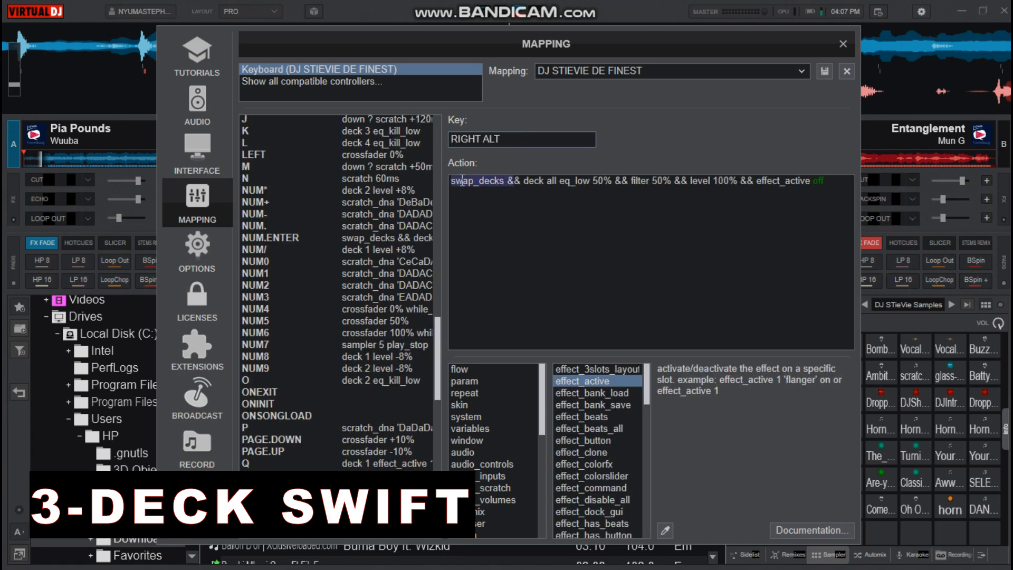
double_click(510, 185)
click(510, 185)
double_click(510, 185)
click(519, 185)
double_click(525, 185)
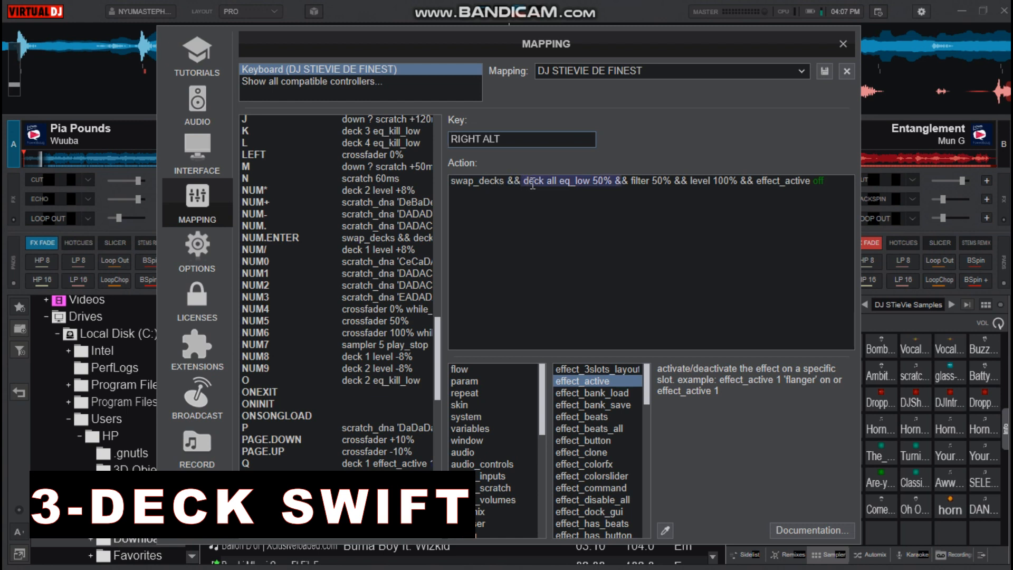
- Highlight the "filter 50%" and "level 100%" parts of the RIGHT ALT action, then close the settings
click(568, 182)
double_click(565, 184)
click(592, 185)
double_click(592, 184)
click(624, 186)
double_click(640, 184)
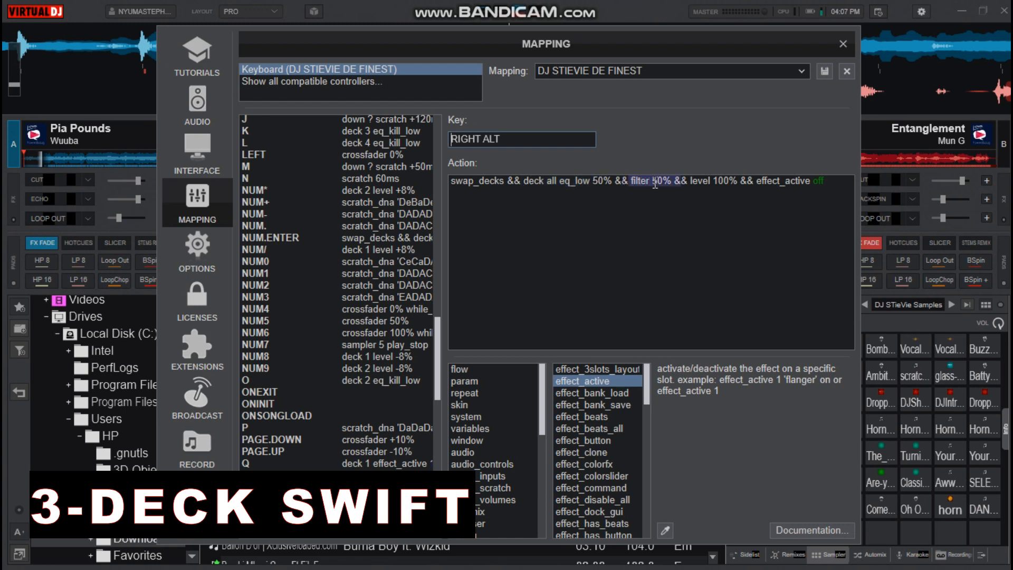
click(684, 184)
double_click(695, 183)
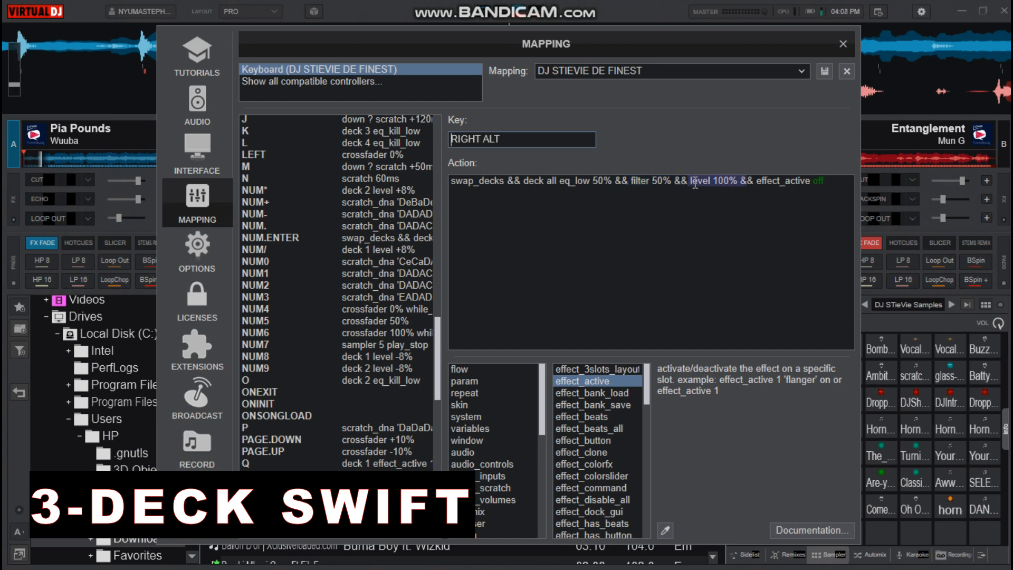
click(736, 195)
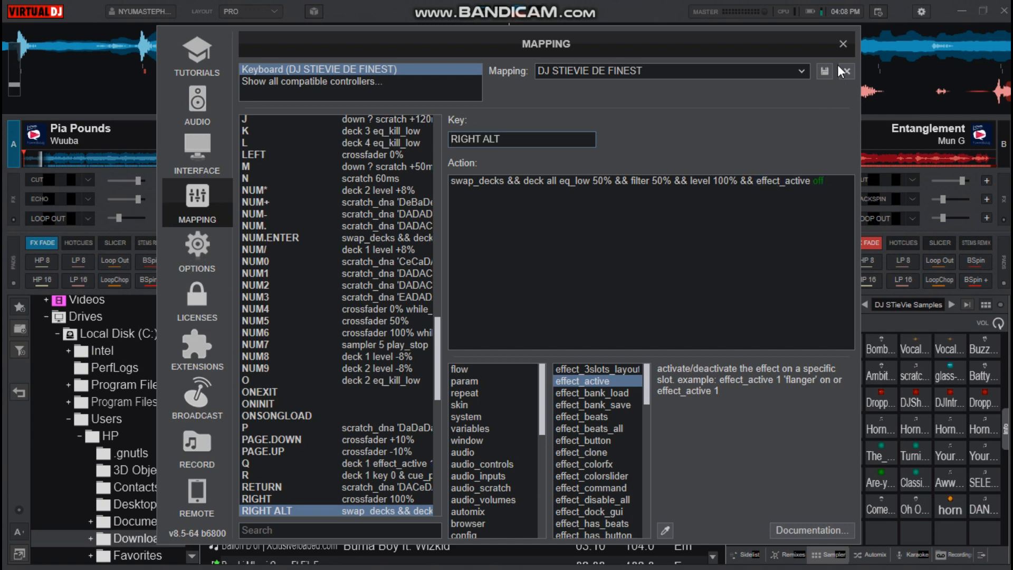
click(842, 47)
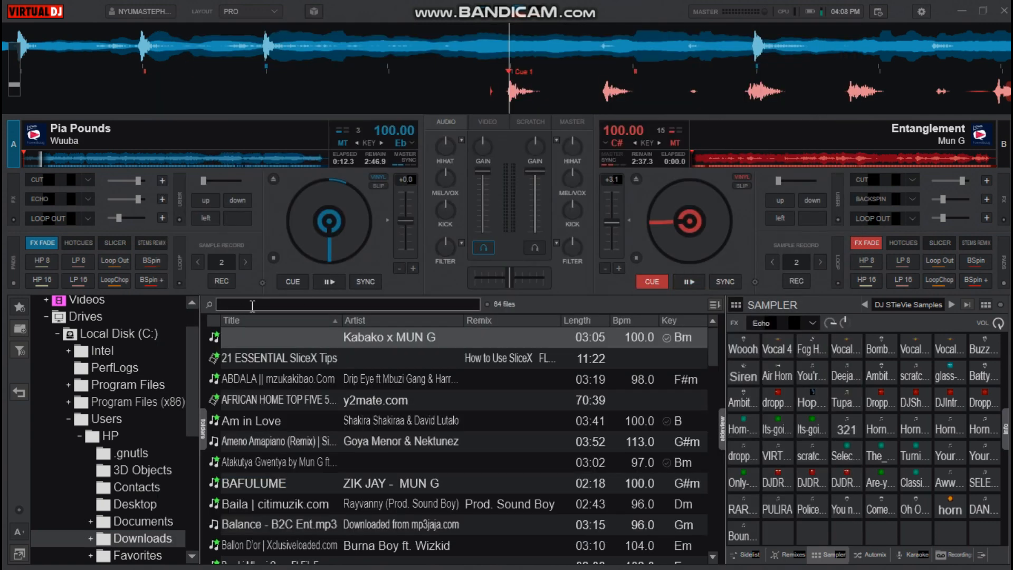
- Play deck A from its cue point, switch the active deck to B and start its track
click(299, 280)
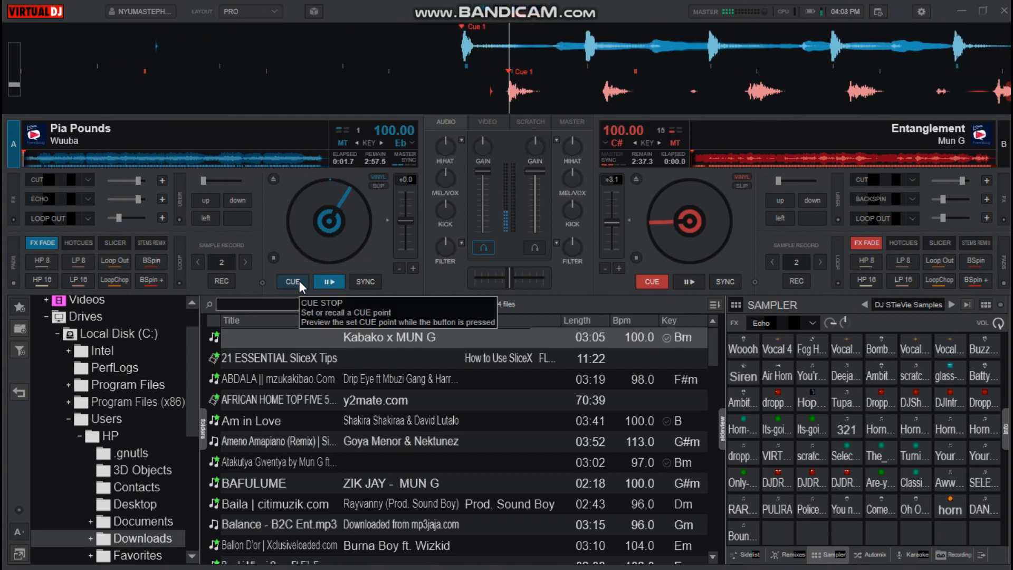
key(Right)
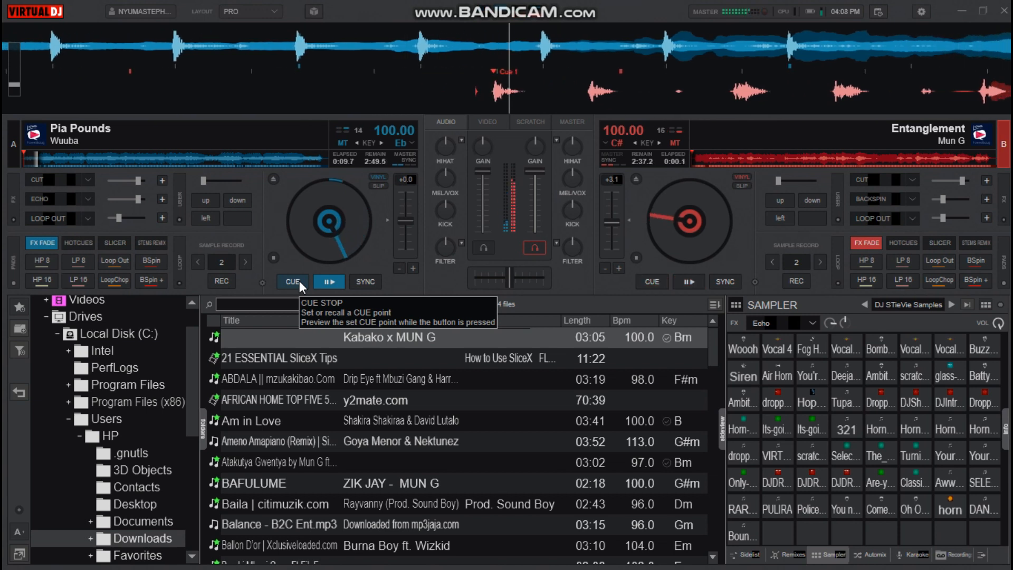
key(space)
key(space)
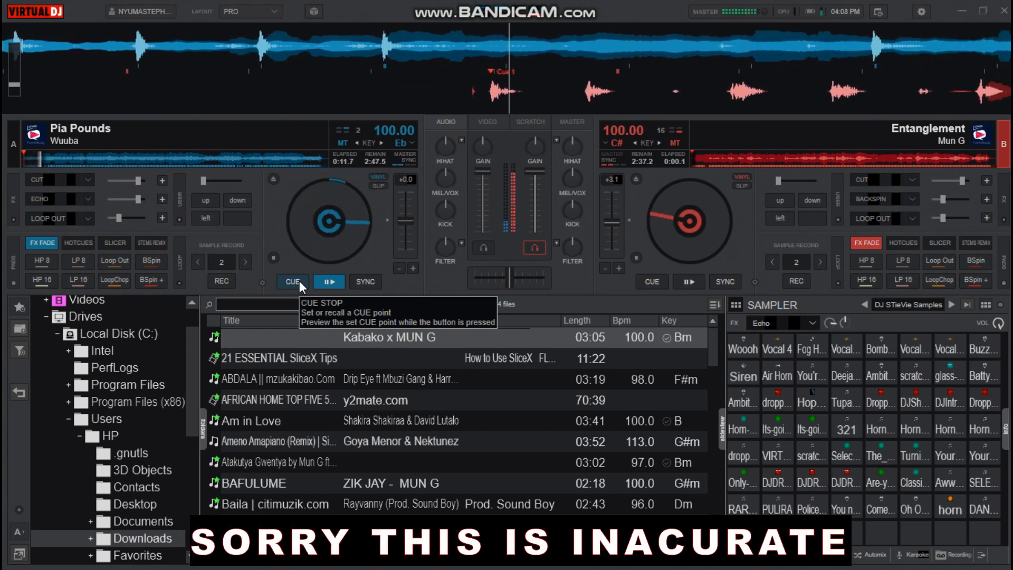
- Swap the playing tracks between decks A and B and back, then return both decks to their cue points
key(space)
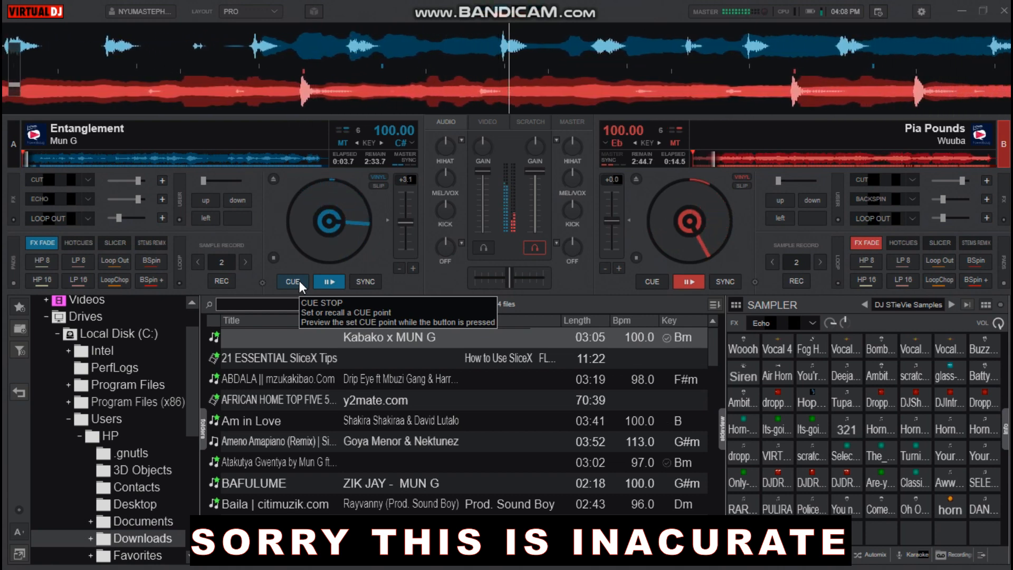
key(s)
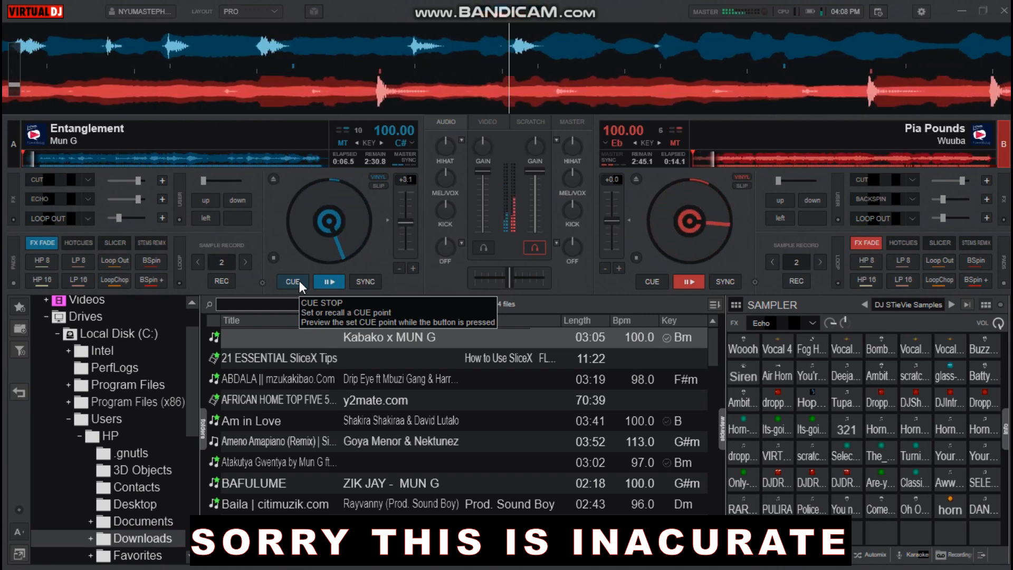
key(s)
key(s)
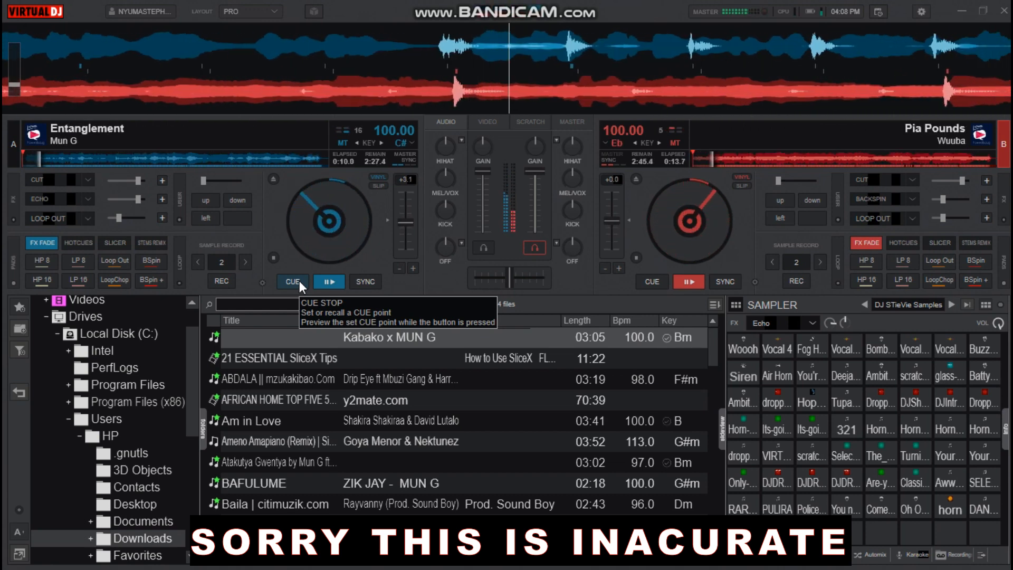
key(s)
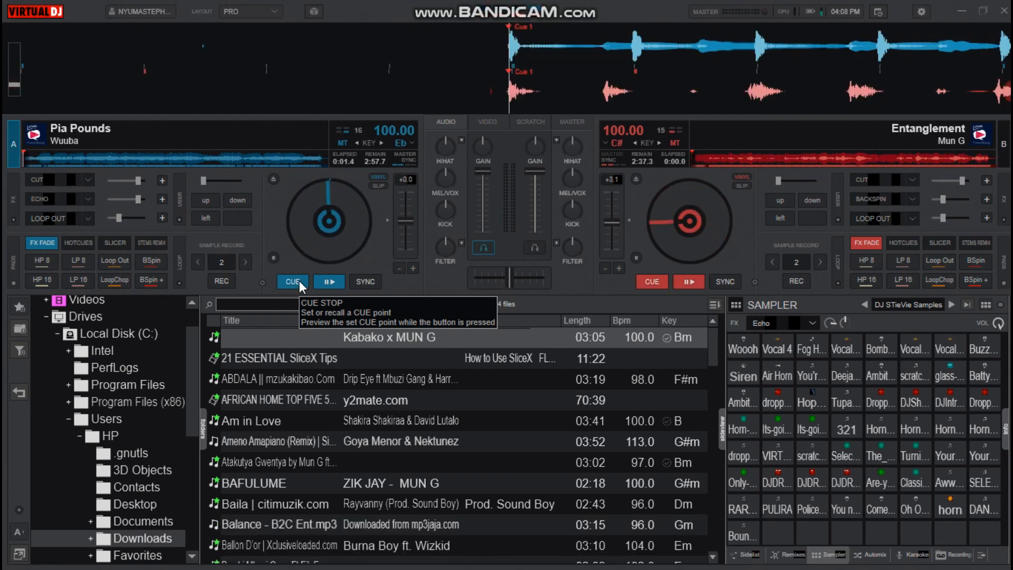
click(293, 281)
- Look up the keyboard mappings of the Q, A and Z keys for the deck 1 effect_active actions, then close the settings
click(921, 12)
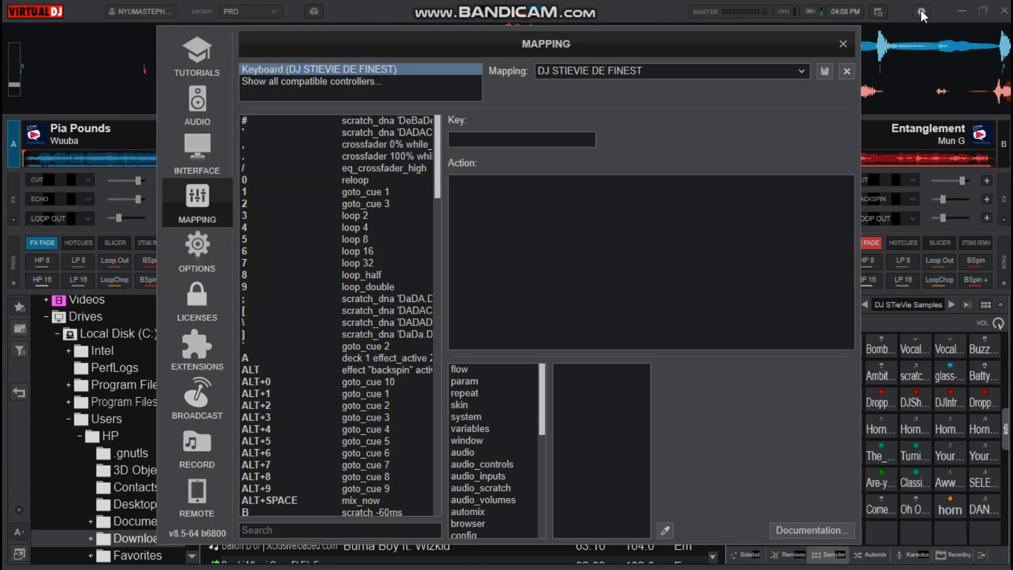
click(517, 141)
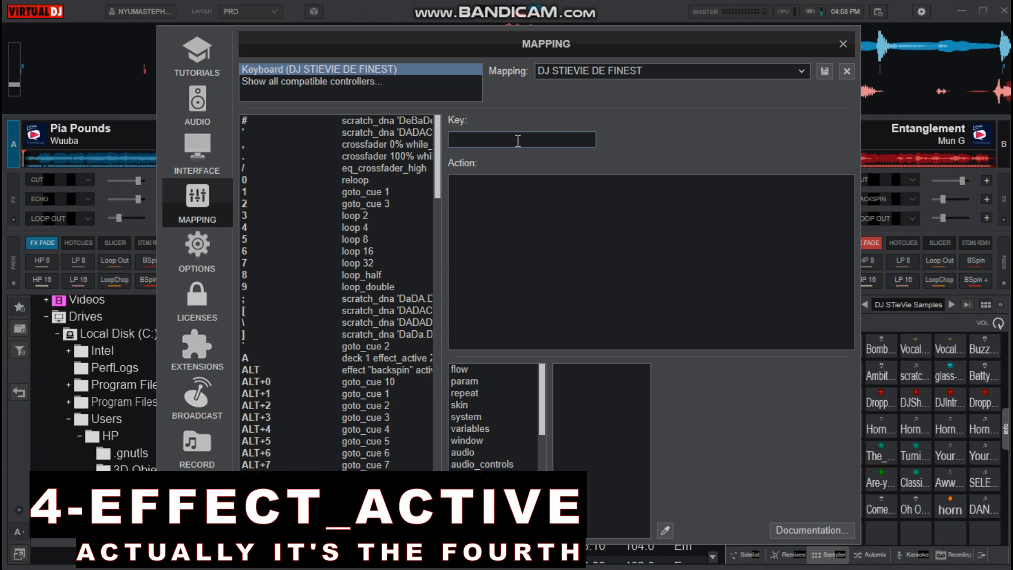
key(q)
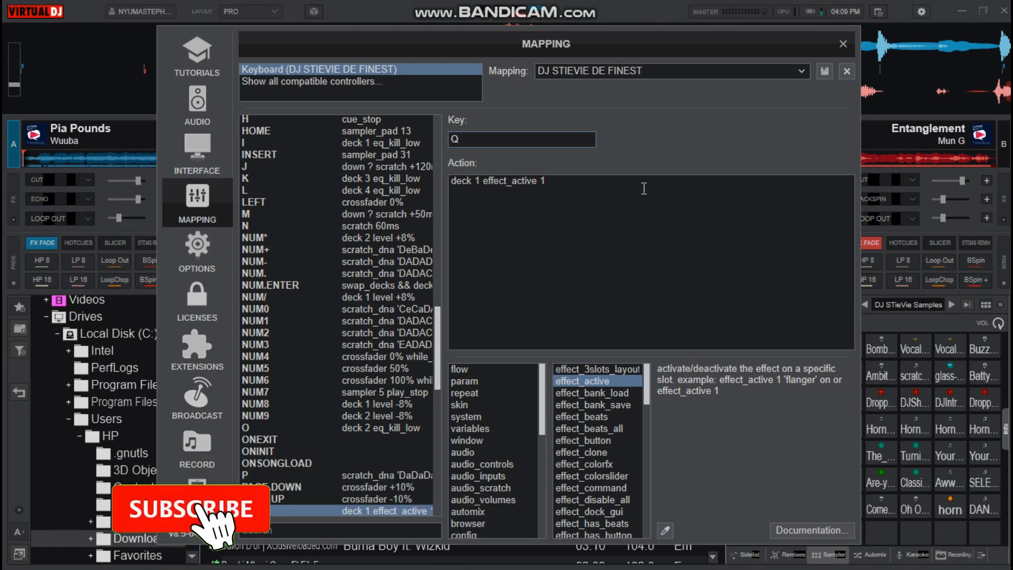
key(a)
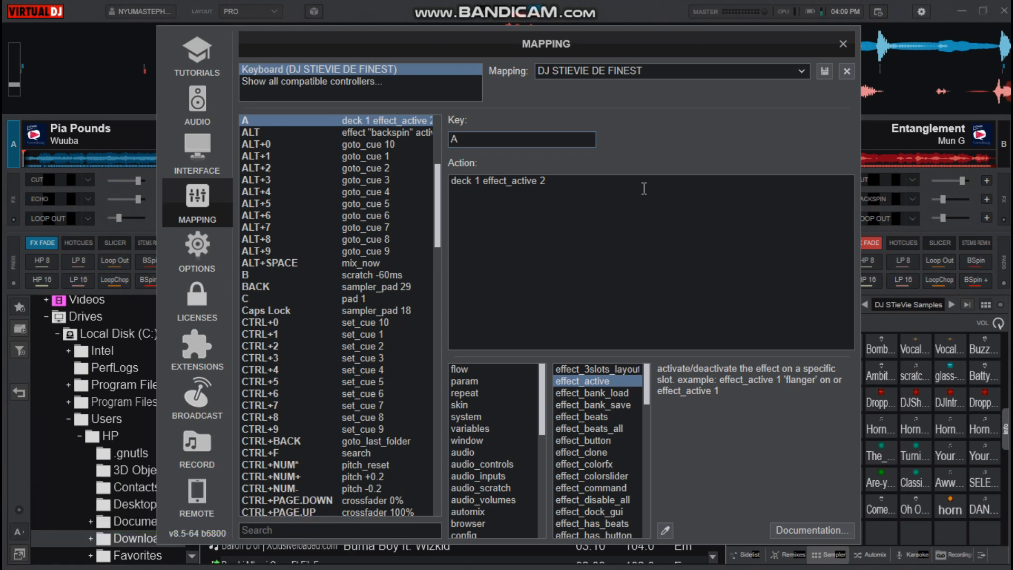
key(z)
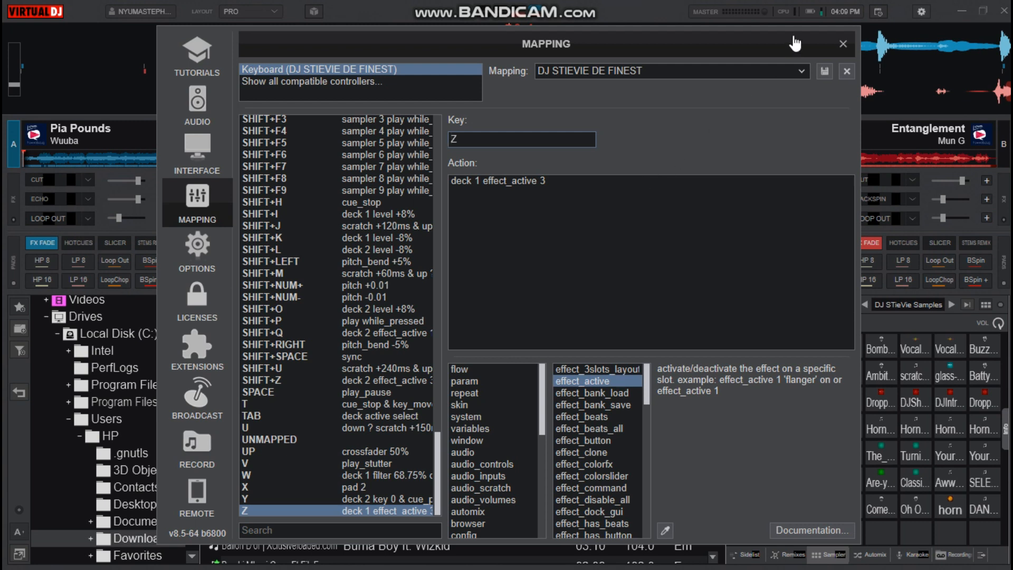
click(844, 48)
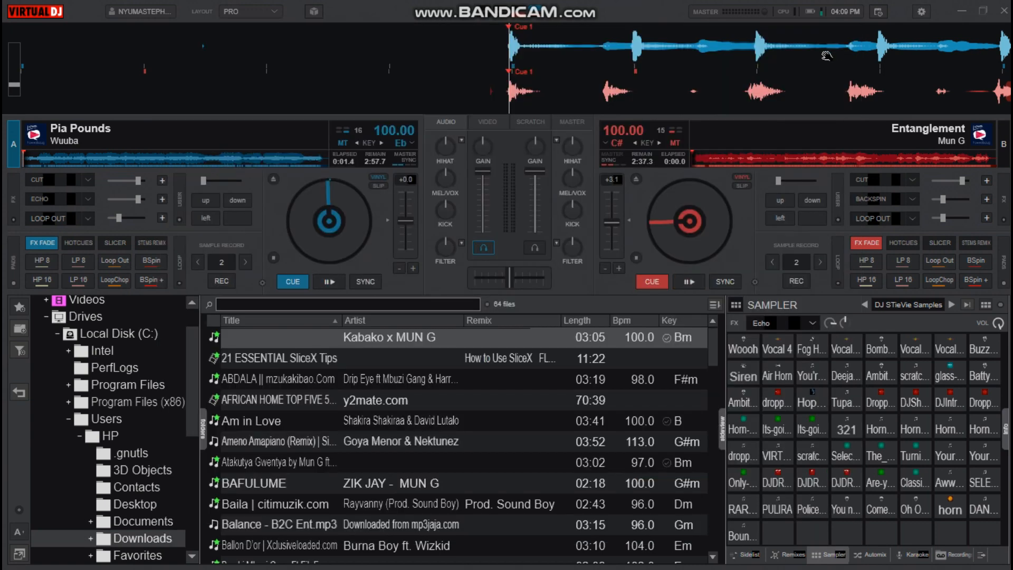
- Play deck A from its cue point and switch its Cut effect on and off during playback
key(c)
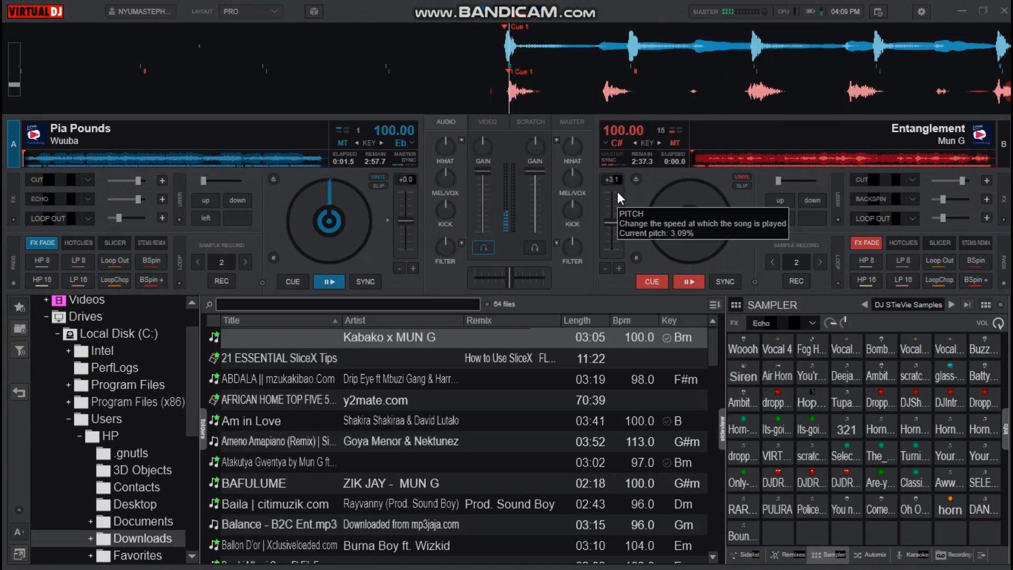
key(c)
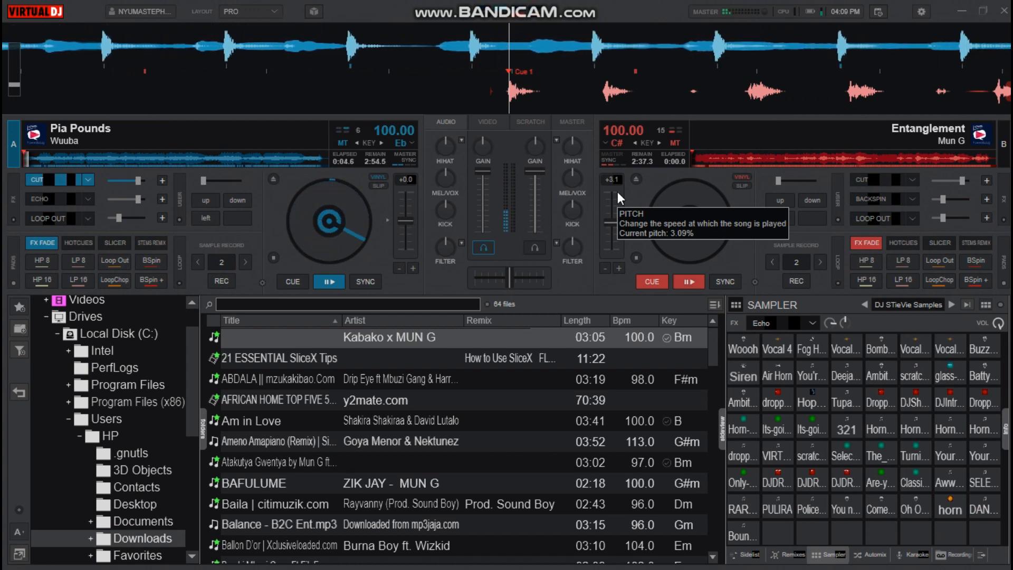
key(x)
key(x)
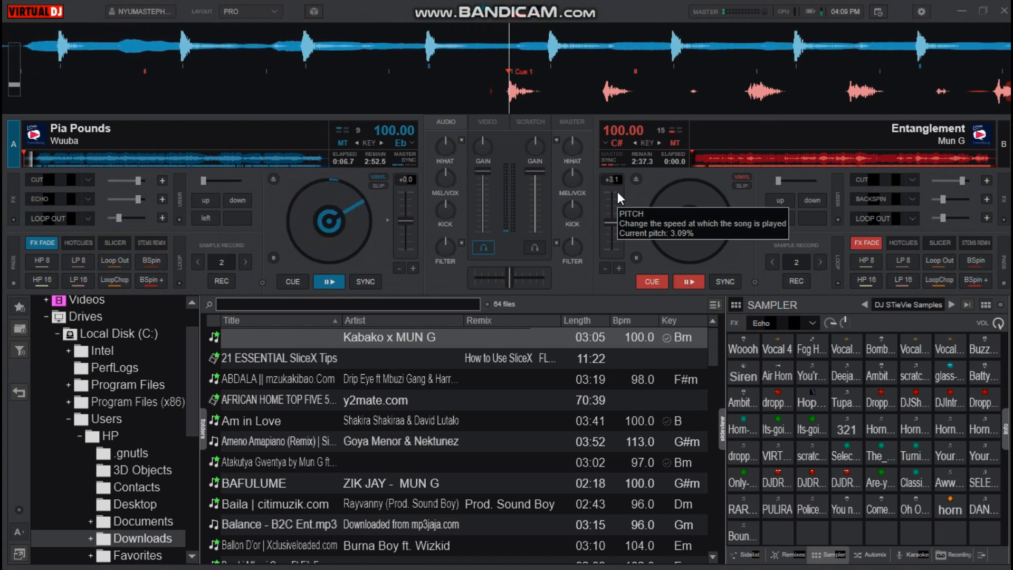
key(z)
key(z)
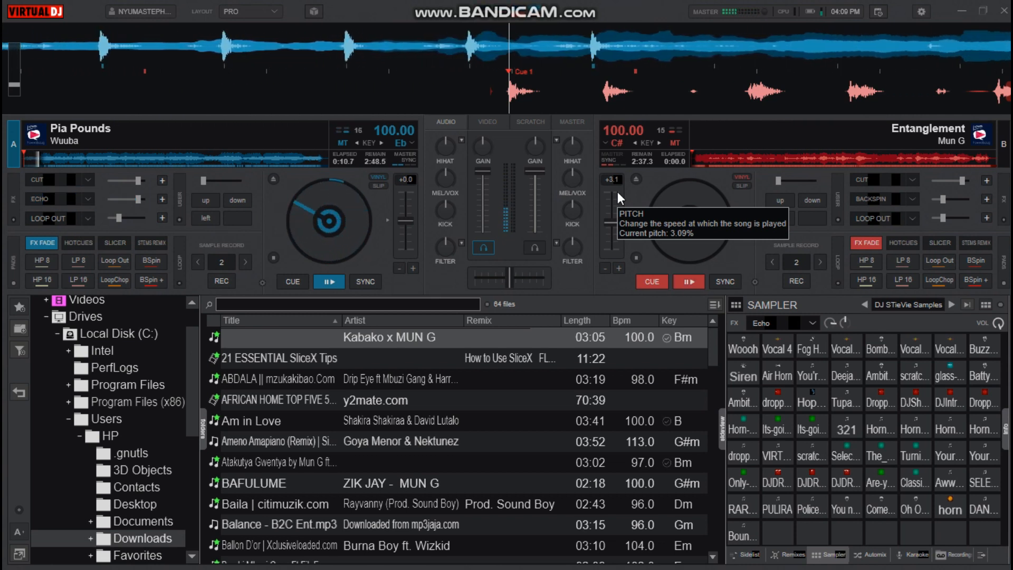
key(c)
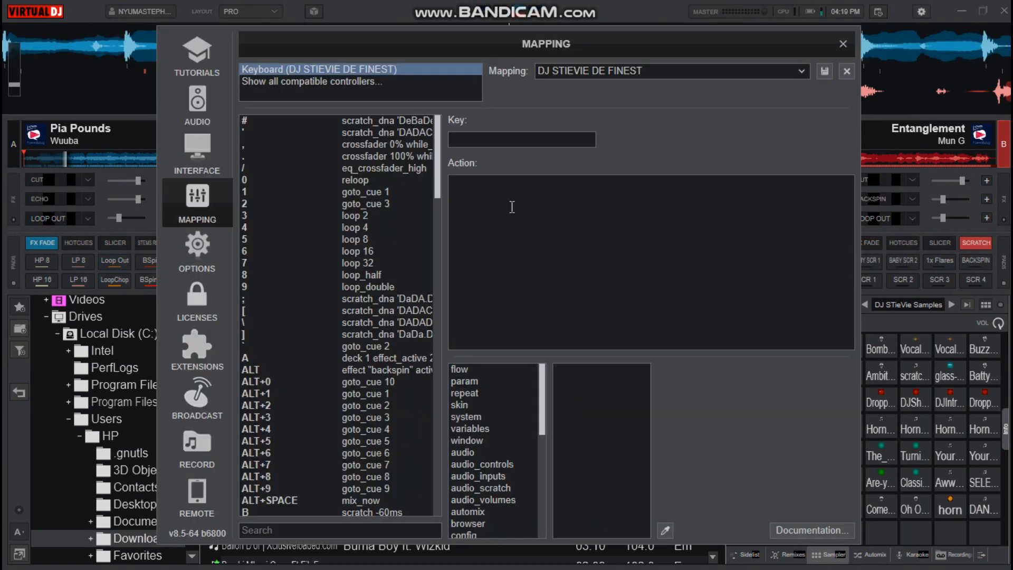
- Look up the W key's mapping, highlight the "deck 1 filter 68.75% deck 1 eq_low 0%" part of its action, and close the settings
click(500, 142)
key(w)
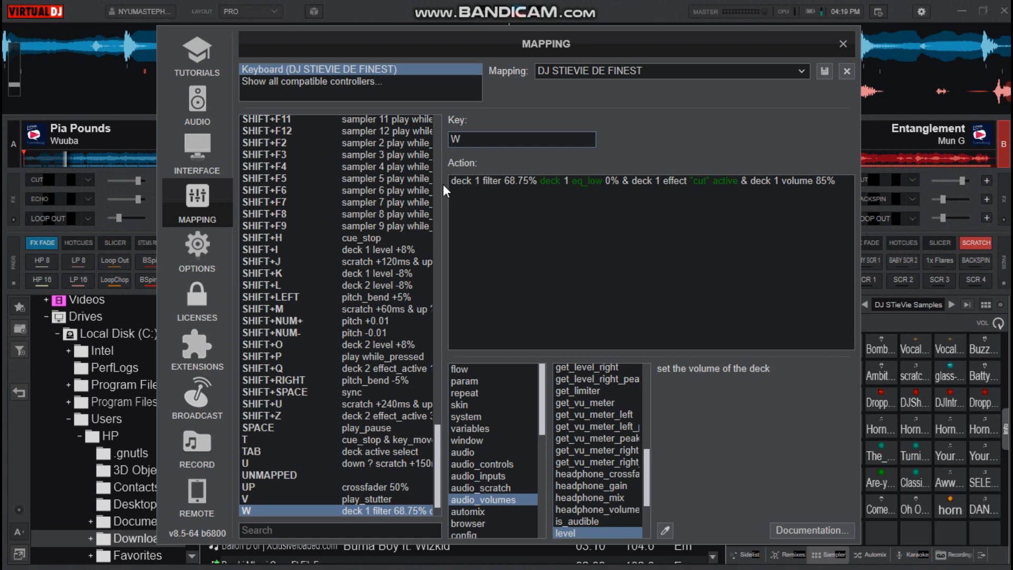
click(473, 181)
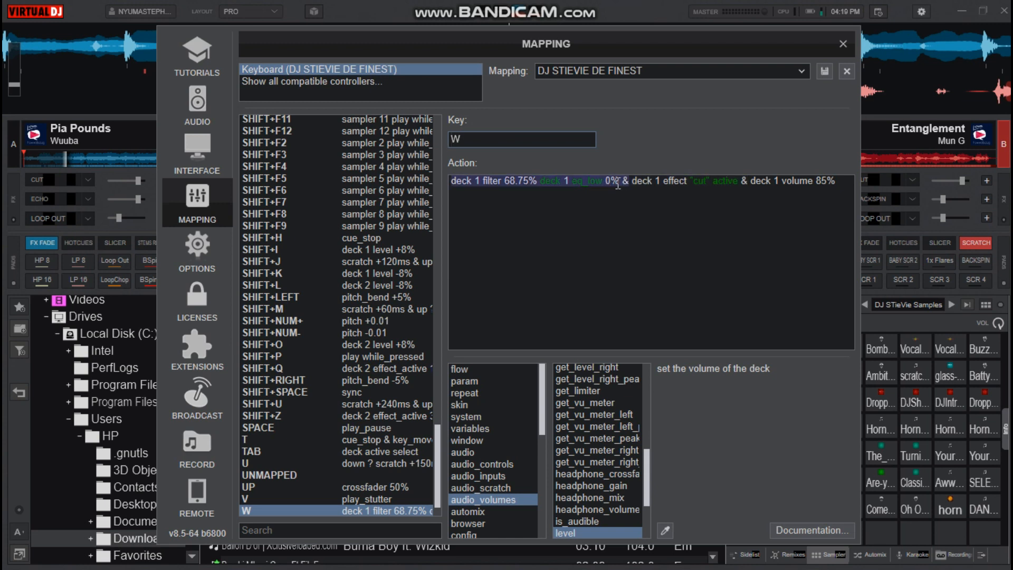
click(673, 182)
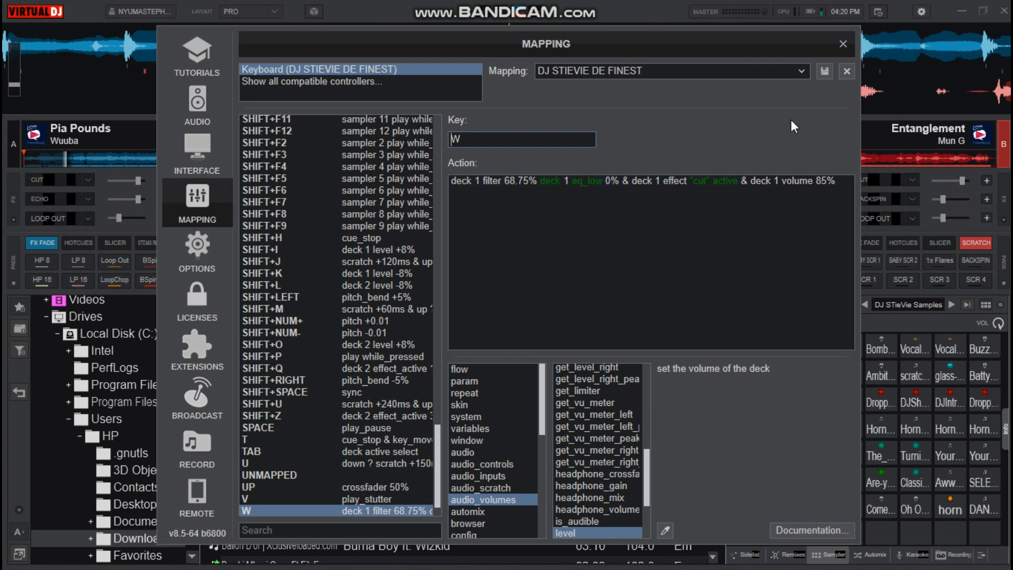
click(842, 45)
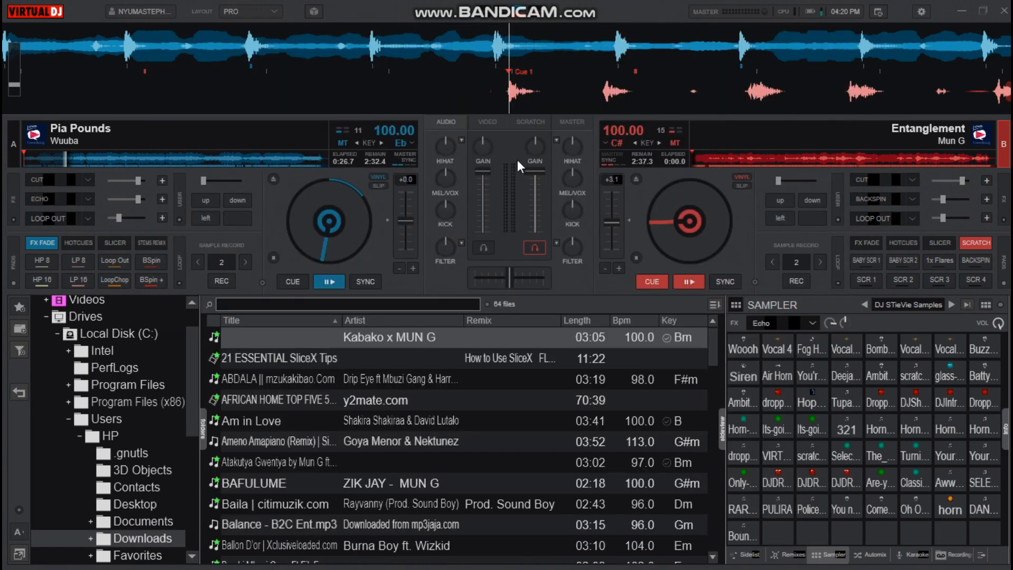
- Restart deck A from its cue point, apply the mapped filter, Cut effect and volume reduction, and make deck B active
key(Tab)
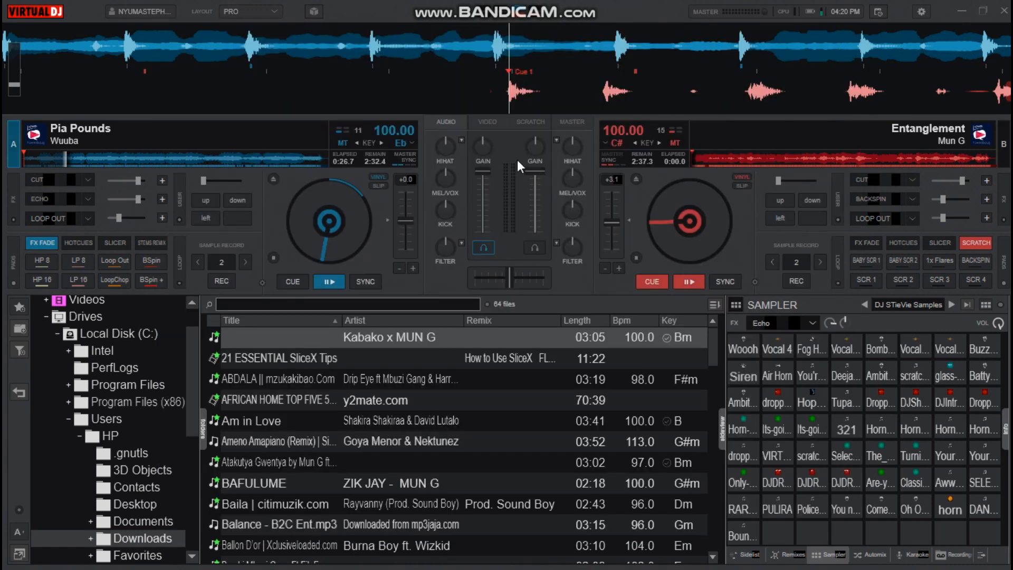
key(c)
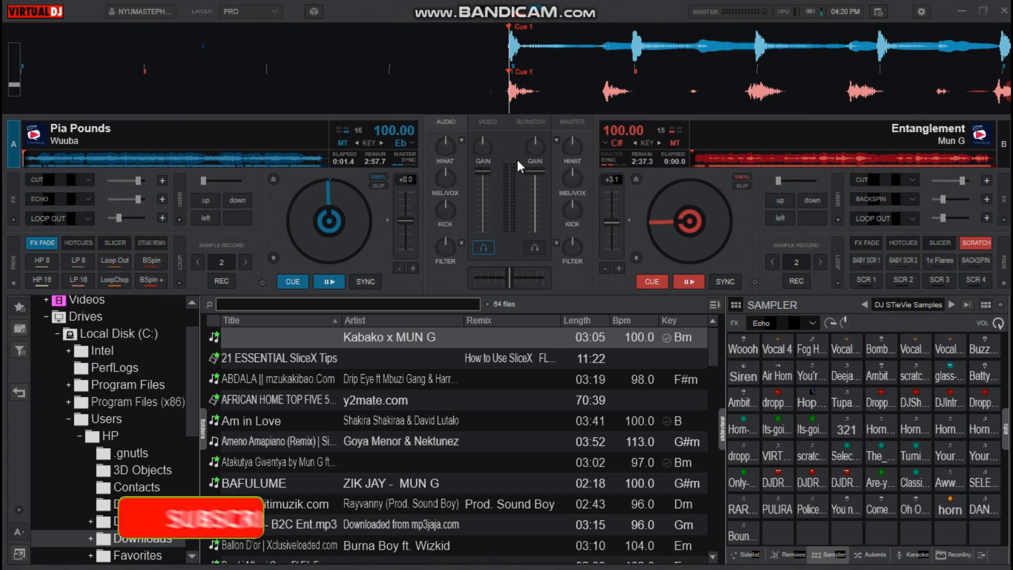
key(space)
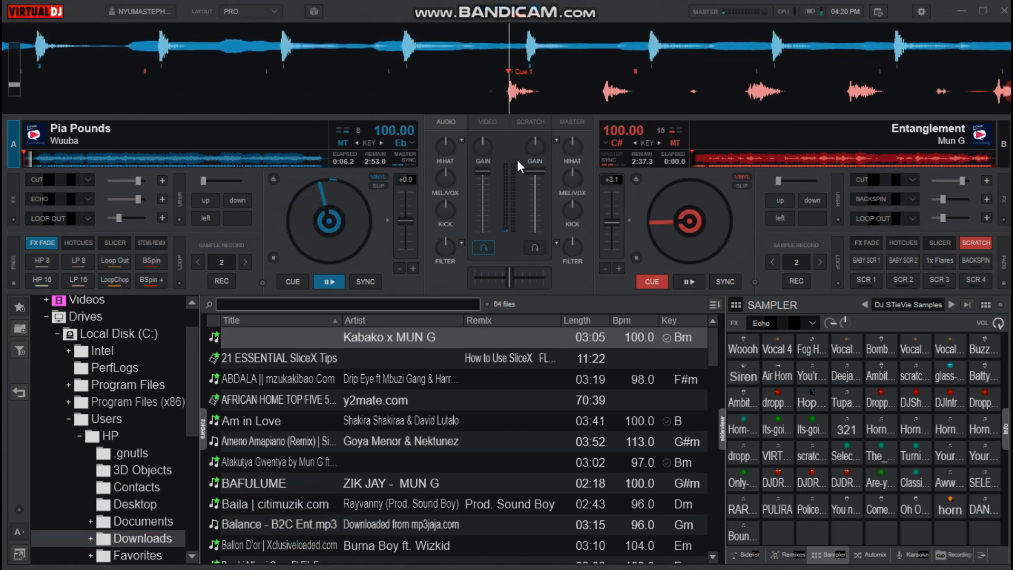
key(Tab)
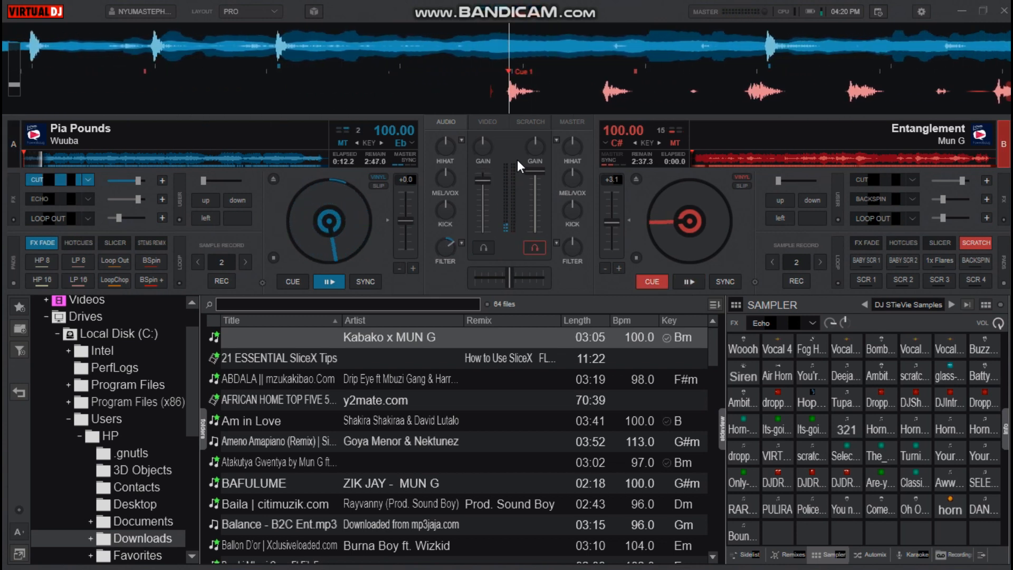
- Start deck B and end deck A with Loop Out, then apply the filter, Cut and Loop Out transition to deck B
key(space)
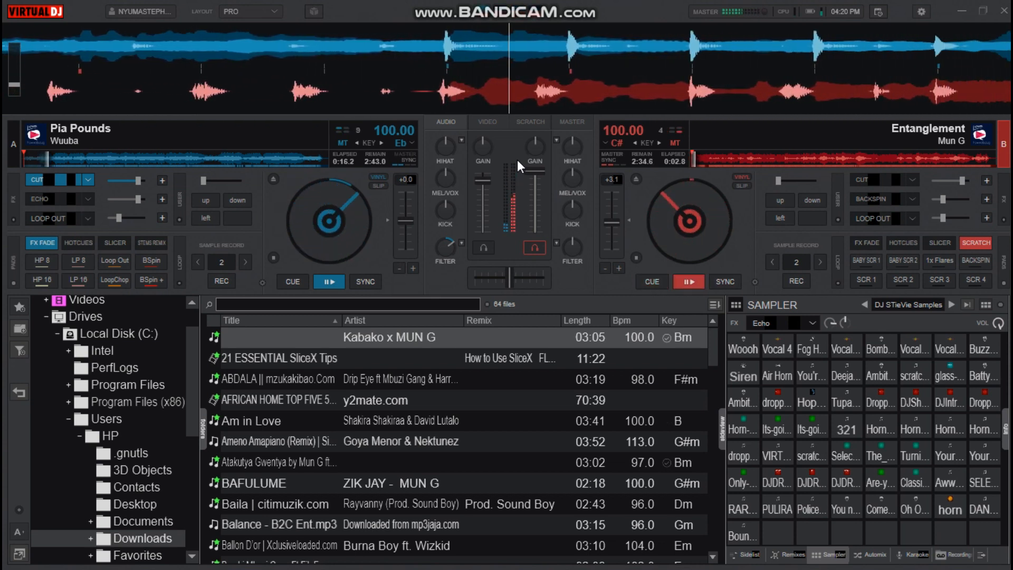
key(3)
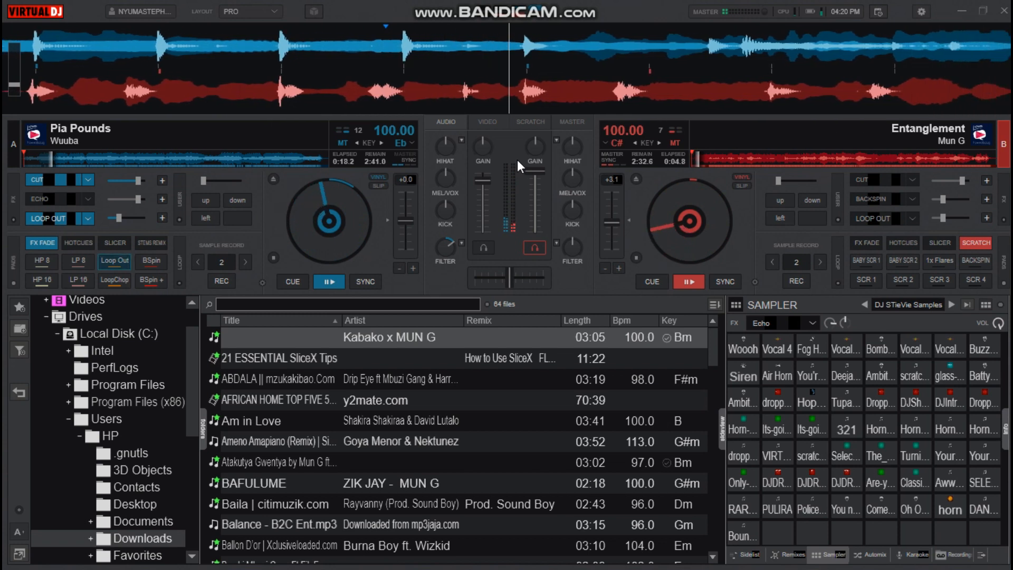
key(Left)
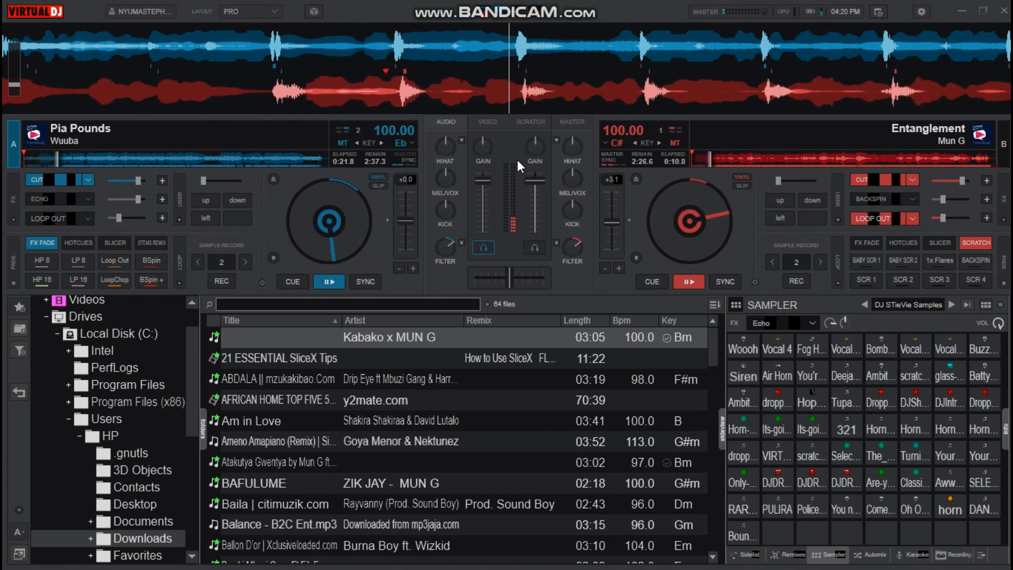
key(3)
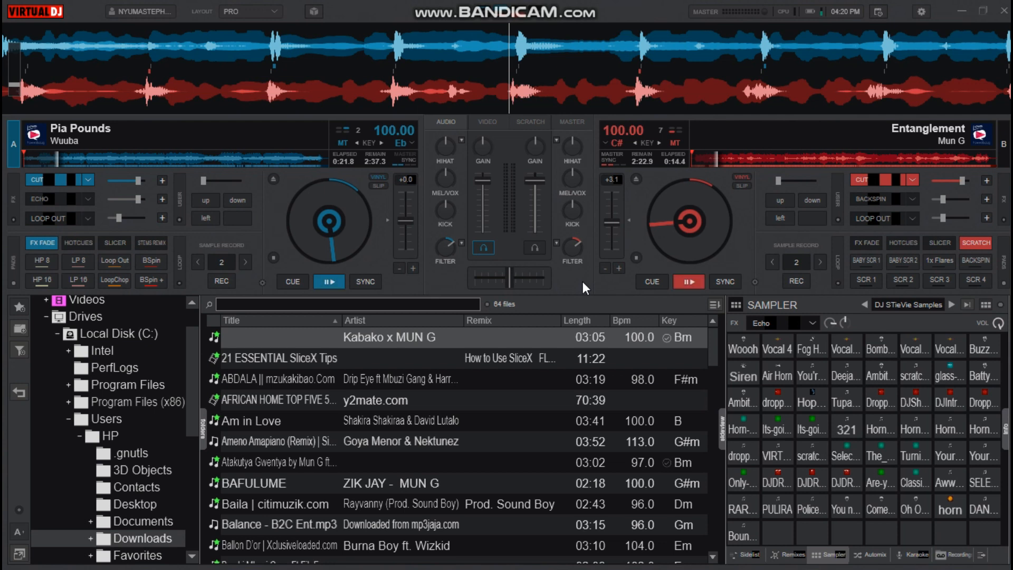
- Open the DNA scratch editor for deck B's 1x Flares pad and select the scratch pad page
right_click(942, 261)
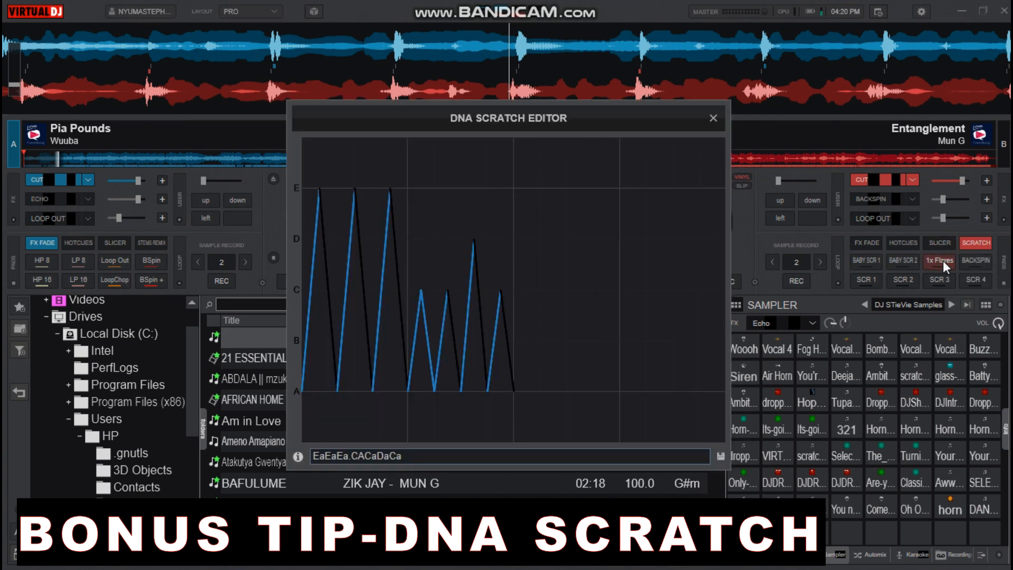
click(979, 241)
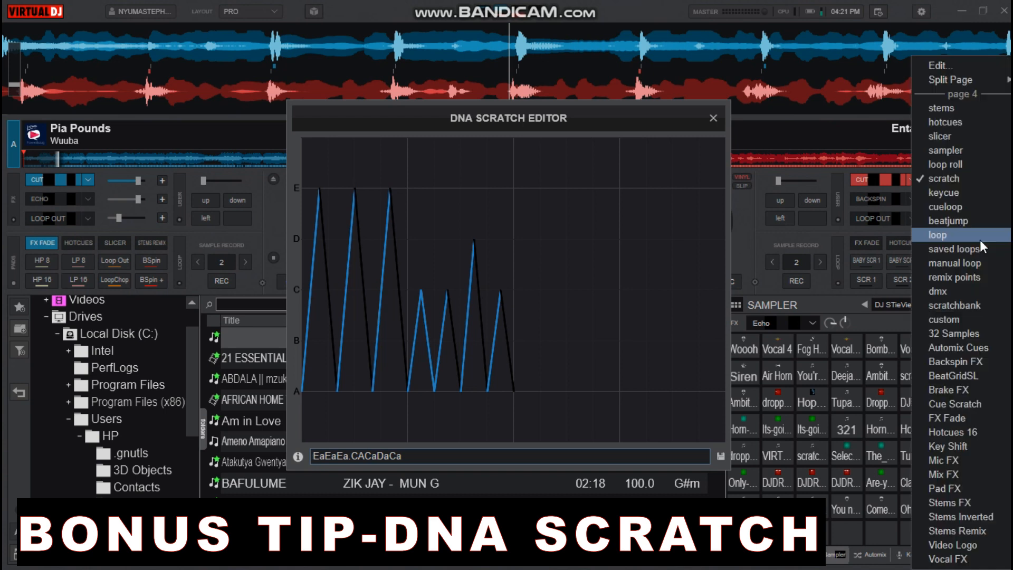
click(954, 177)
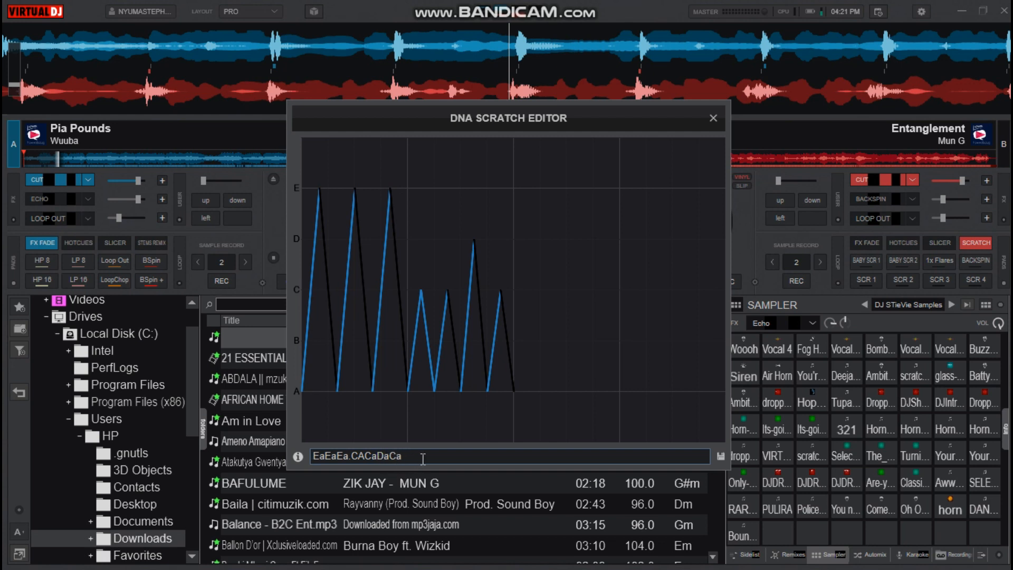
- Save the scratch pattern EaEaEa.CACaDaCa to pad 3 under the name "1x Flares" and close the scratch editor
click(720, 455)
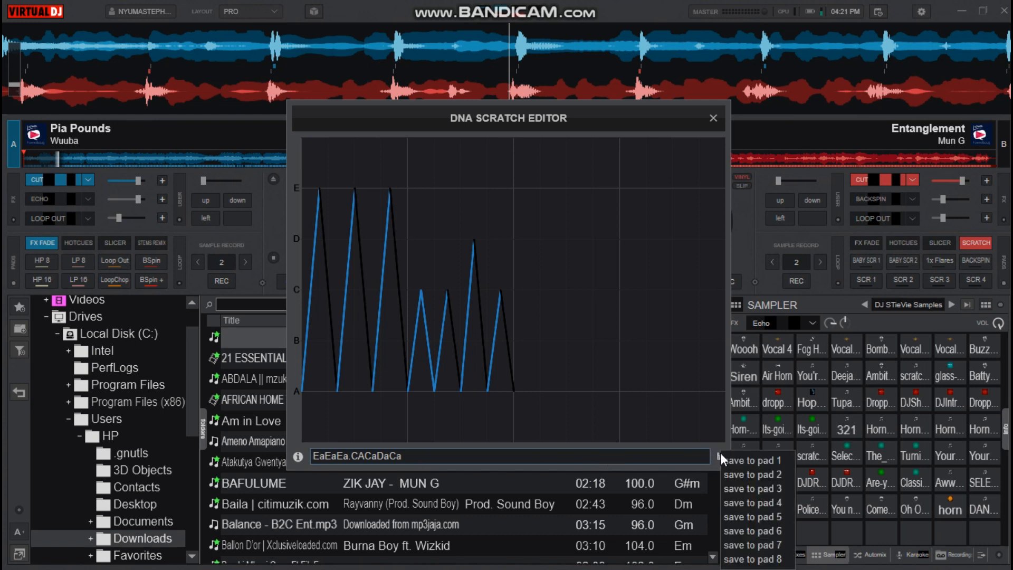
click(728, 488)
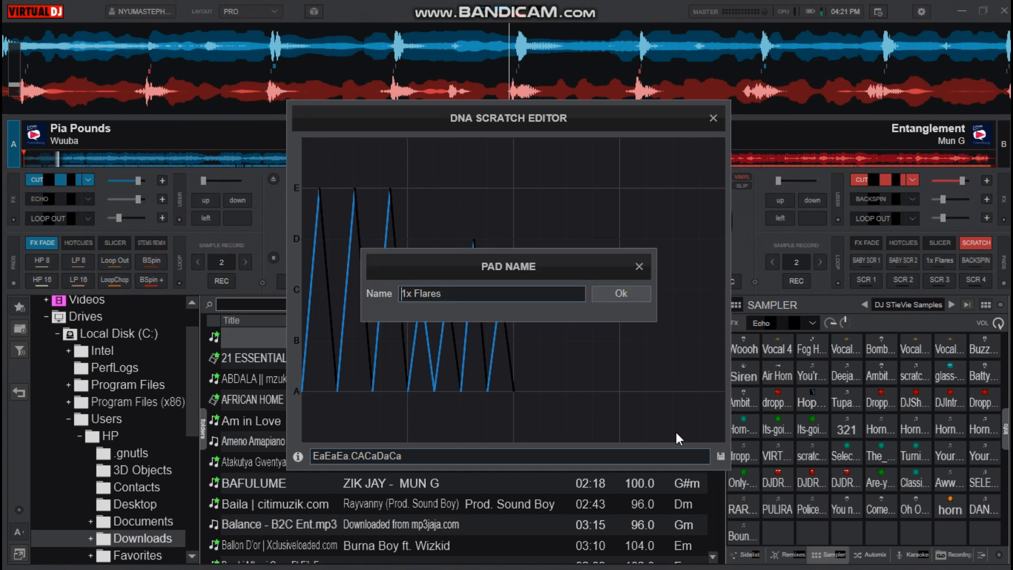
click(602, 293)
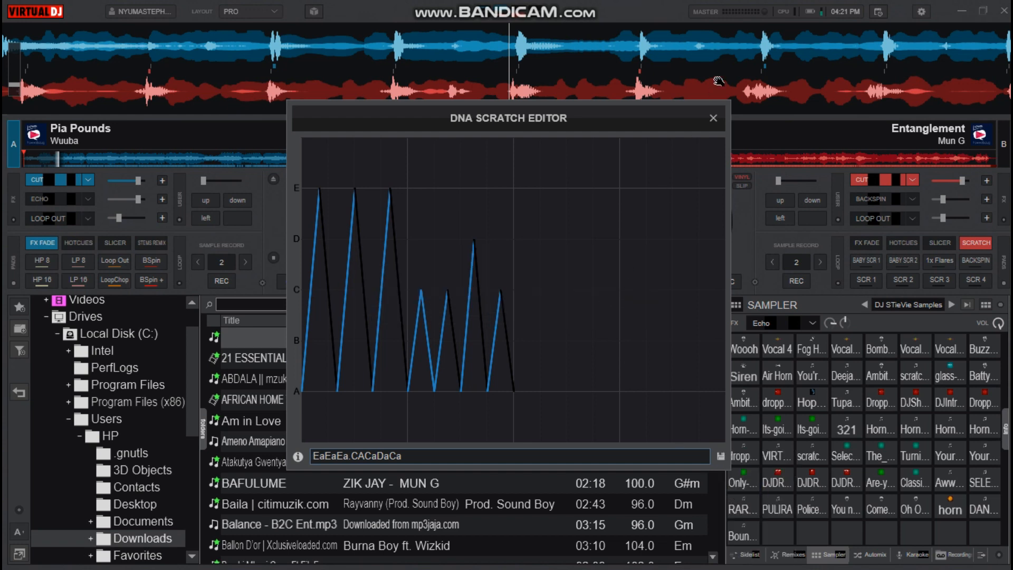
click(713, 117)
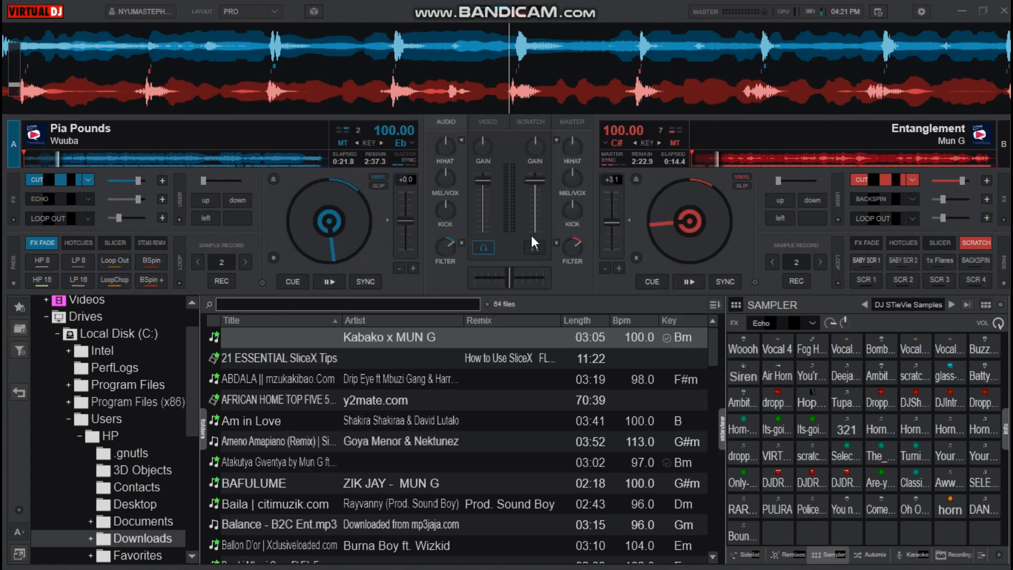
- Reset deck B's filter to the centre, raise its volume fader to full and turn off its Cut effect
drag(577, 248, 578, 268)
drag(536, 185, 528, 118)
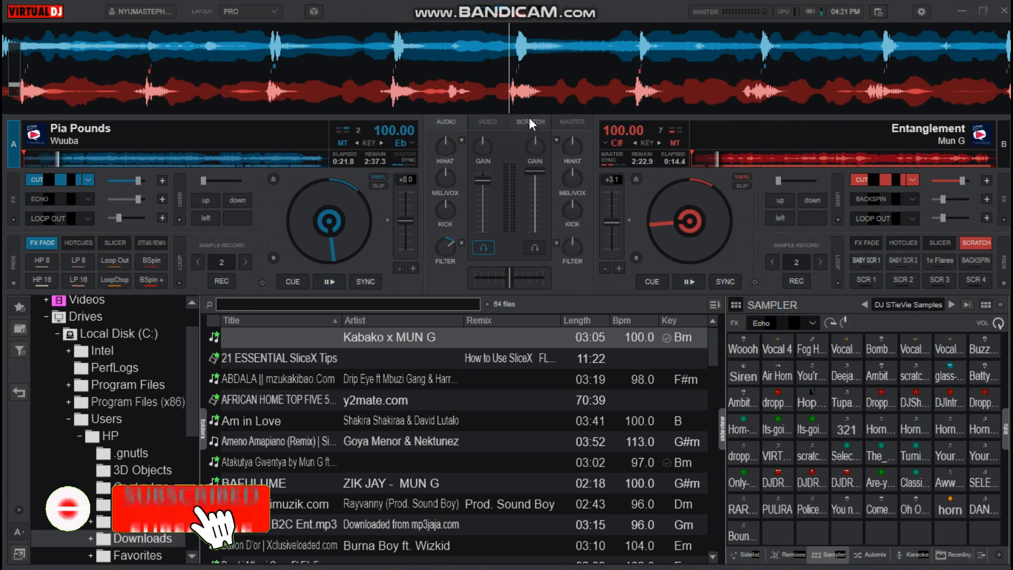
click(884, 179)
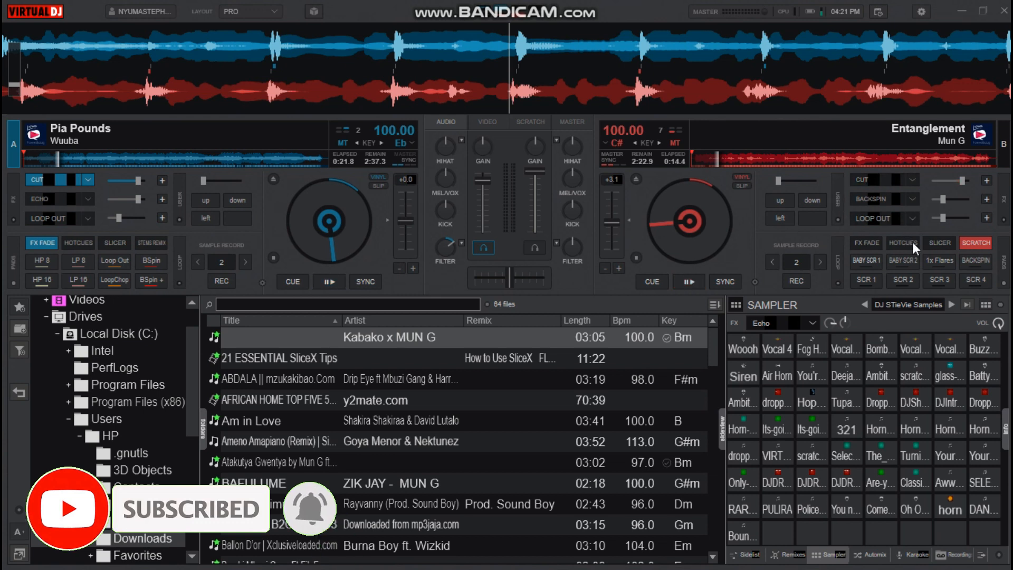
- Perform scratches on deck B with the 1x Flares pad, the BABY SCR 2 pad and 1x Flares again
click(945, 262)
click(944, 262)
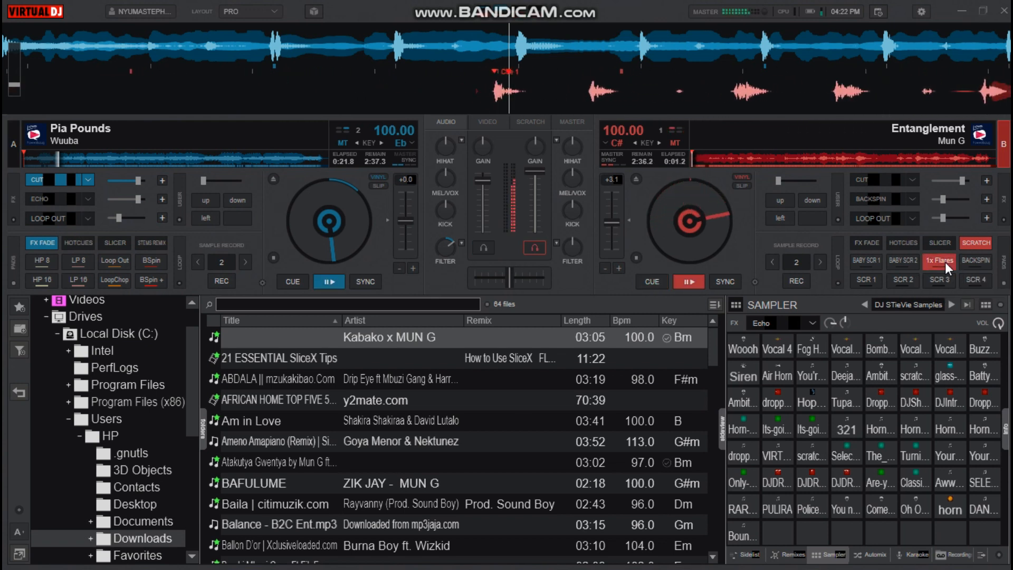
click(945, 261)
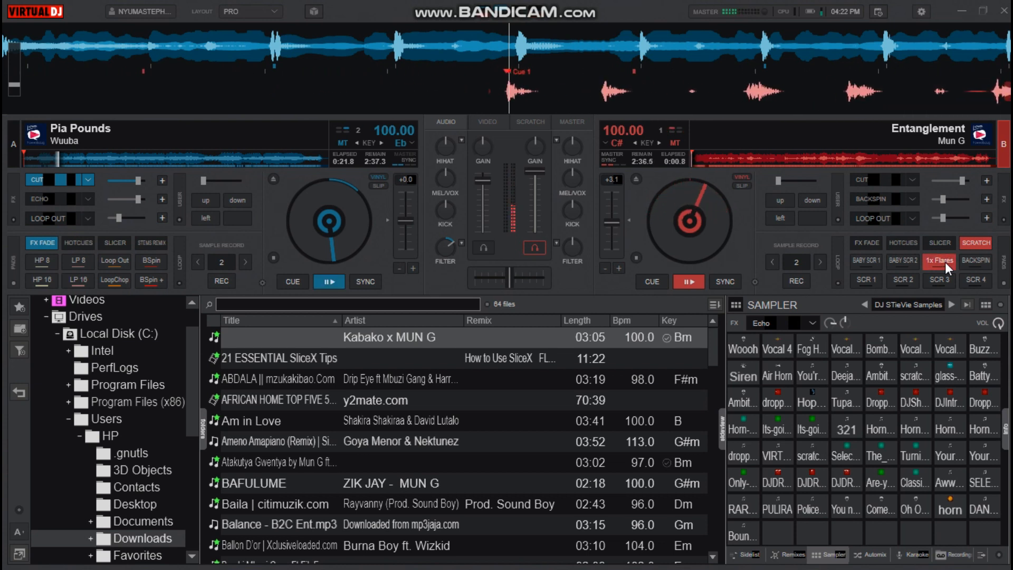
click(912, 261)
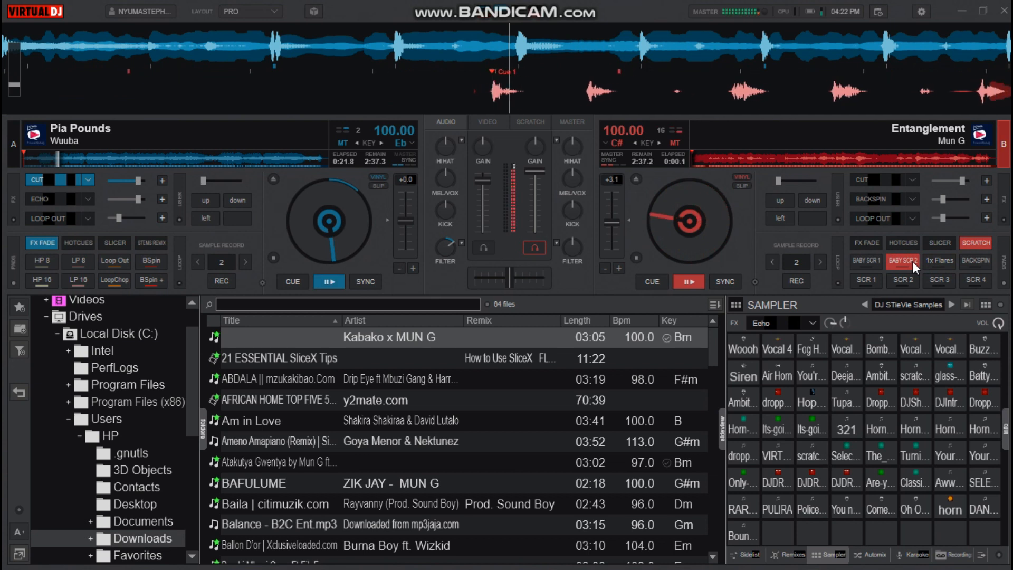
click(935, 260)
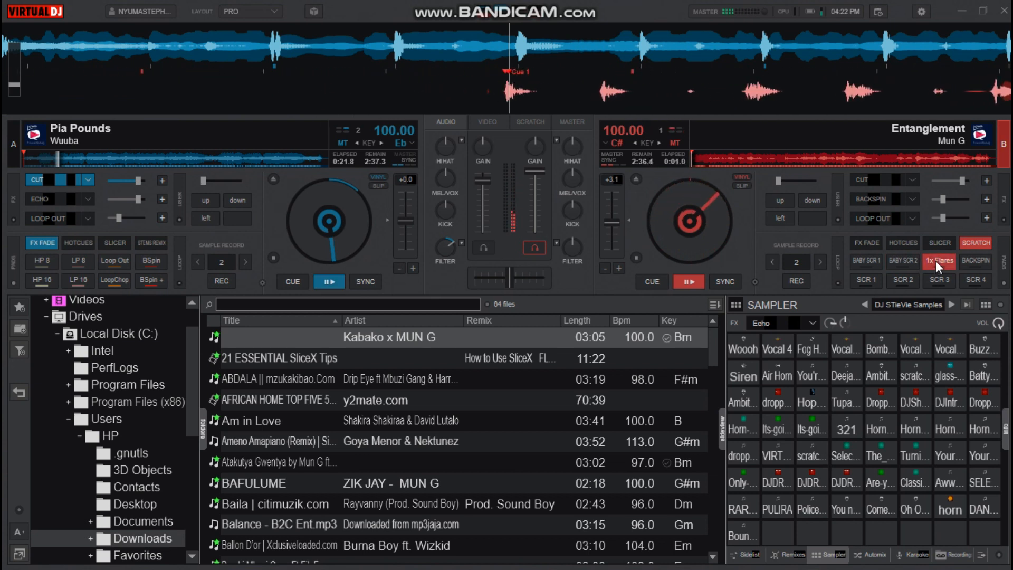